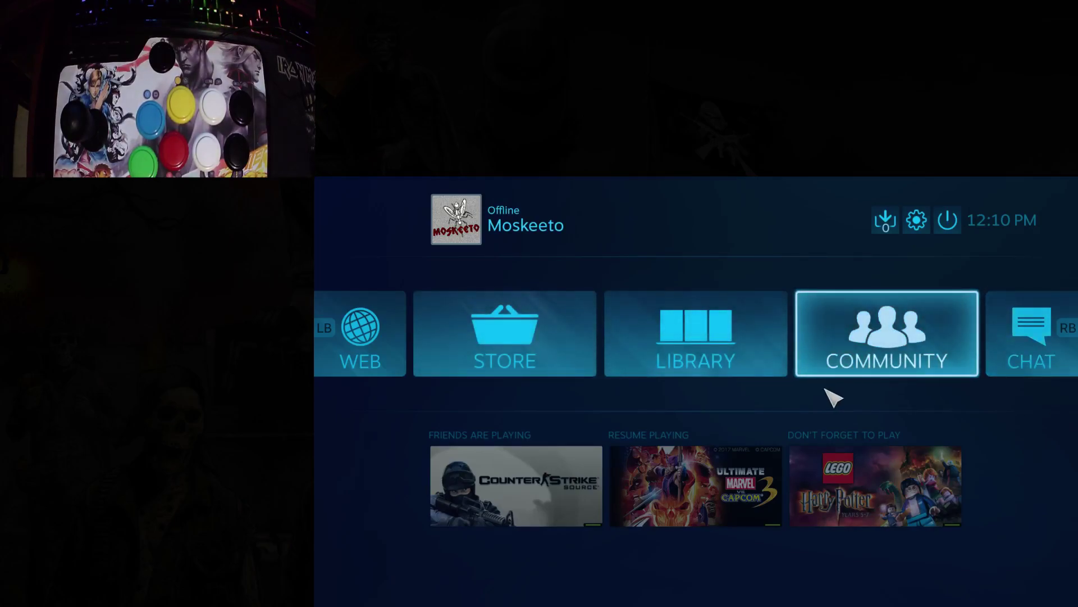
Step: Open the button mapping of the detected Mayflash F300 from the controller settings
{"action": "left_click", "coordinate": [917, 220]}
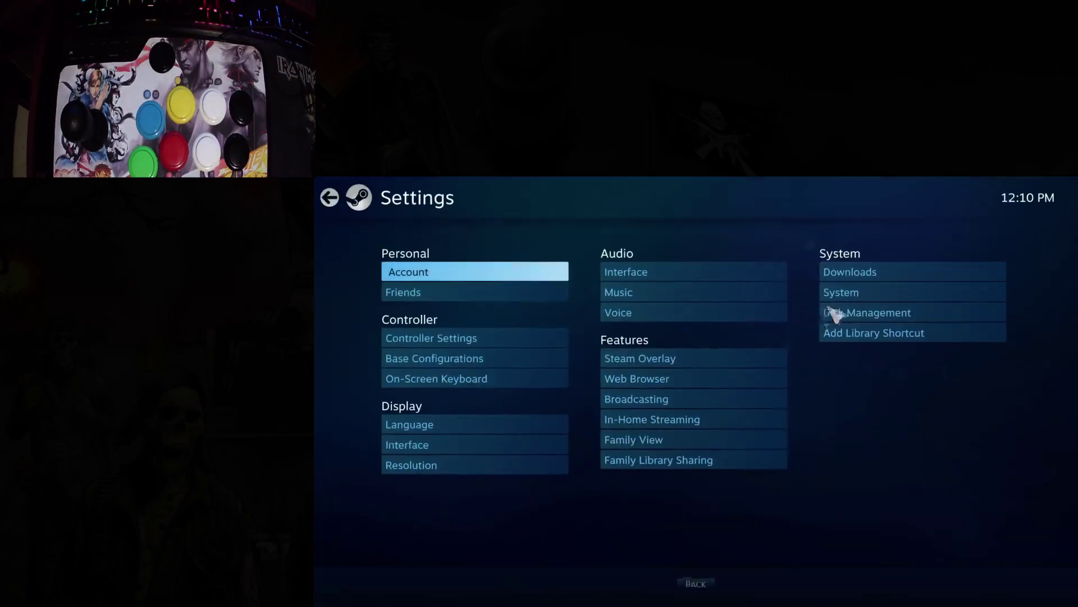
{"action": "left_click", "coordinate": [705, 587]}
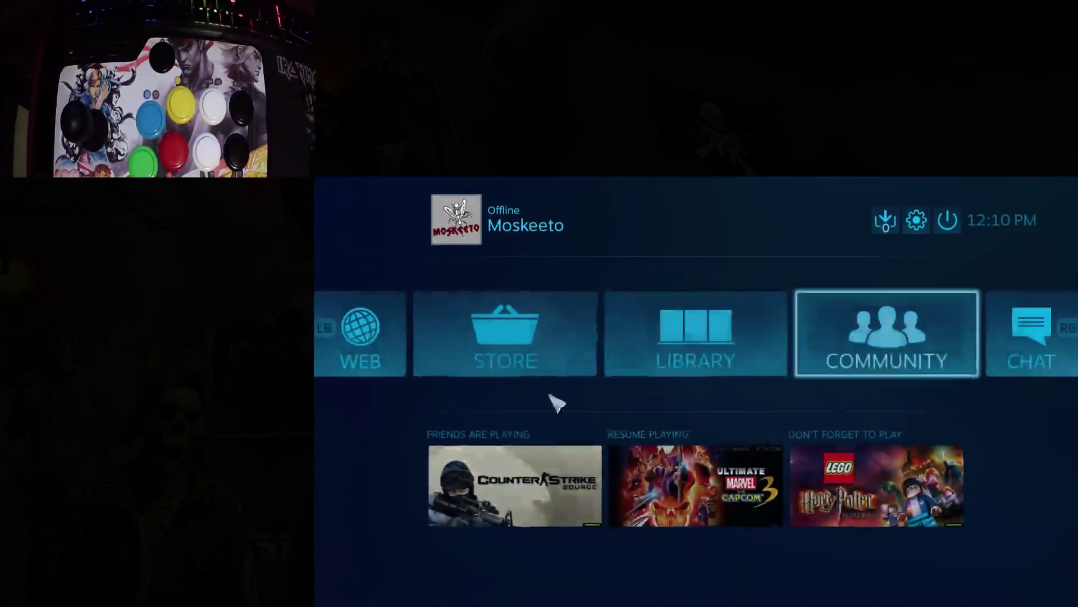
{"action": "left_click", "coordinate": [916, 220]}
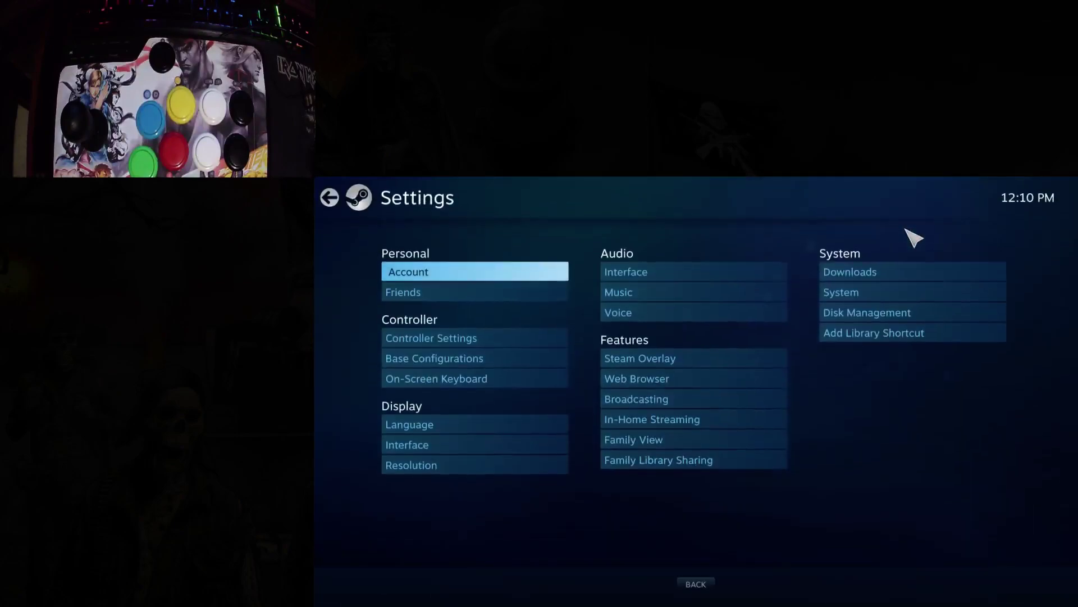
{"action": "left_click", "coordinate": [447, 338]}
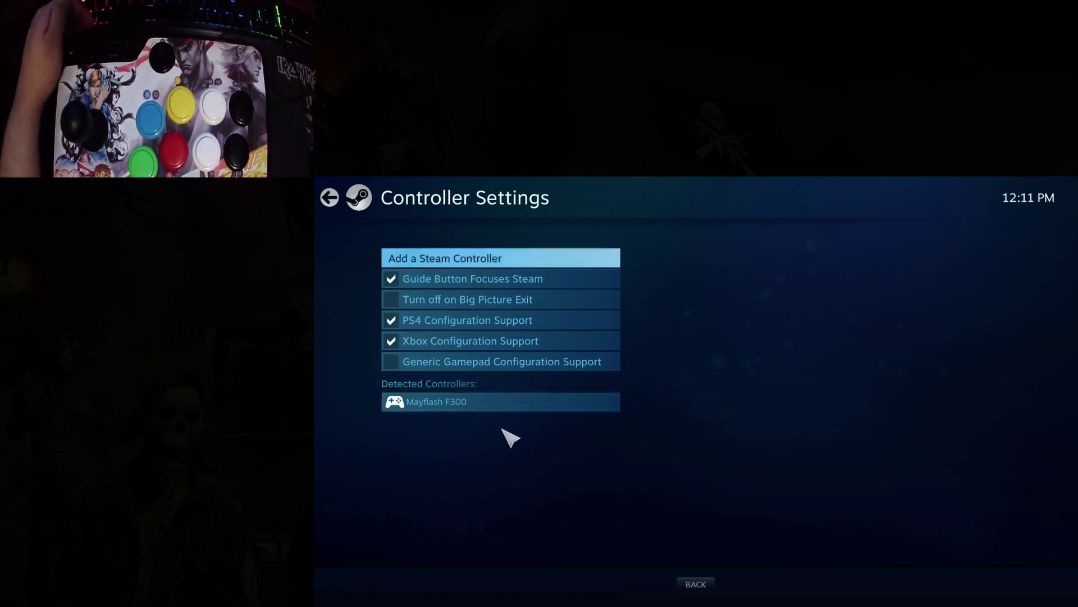
{"action": "left_click", "coordinate": [474, 409]}
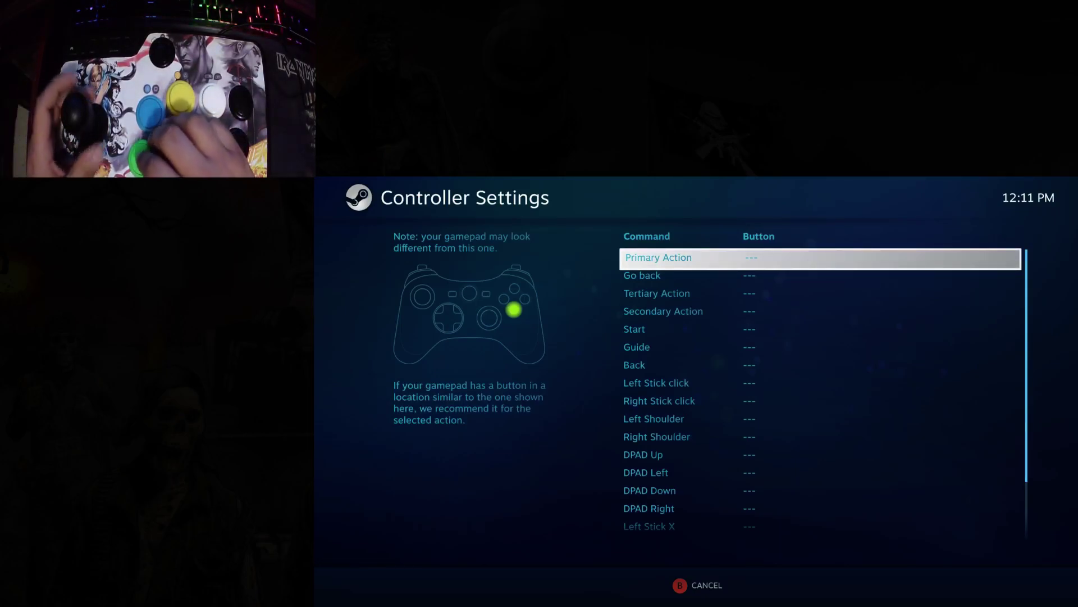
Step: Map Primary Action to Button 1, Go back to Button 2, Tertiary Action to Button 3 and Secondary Action to Button 0
{"action": "key", "text": "Down"}
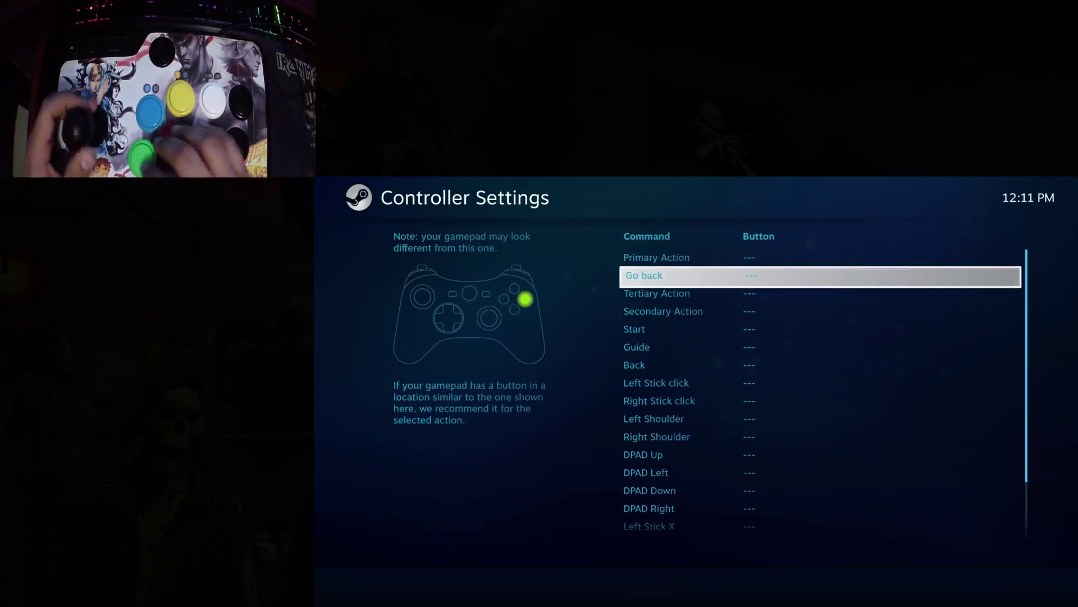
{"action": "key", "text": "Up"}
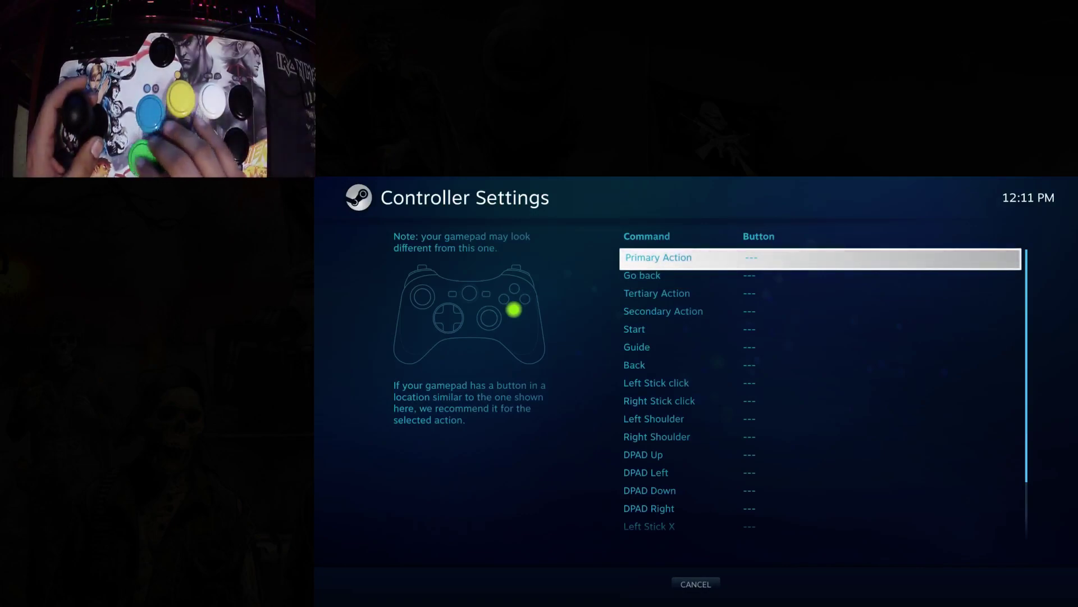
{"action": "left_click", "coordinate": [736, 267]}
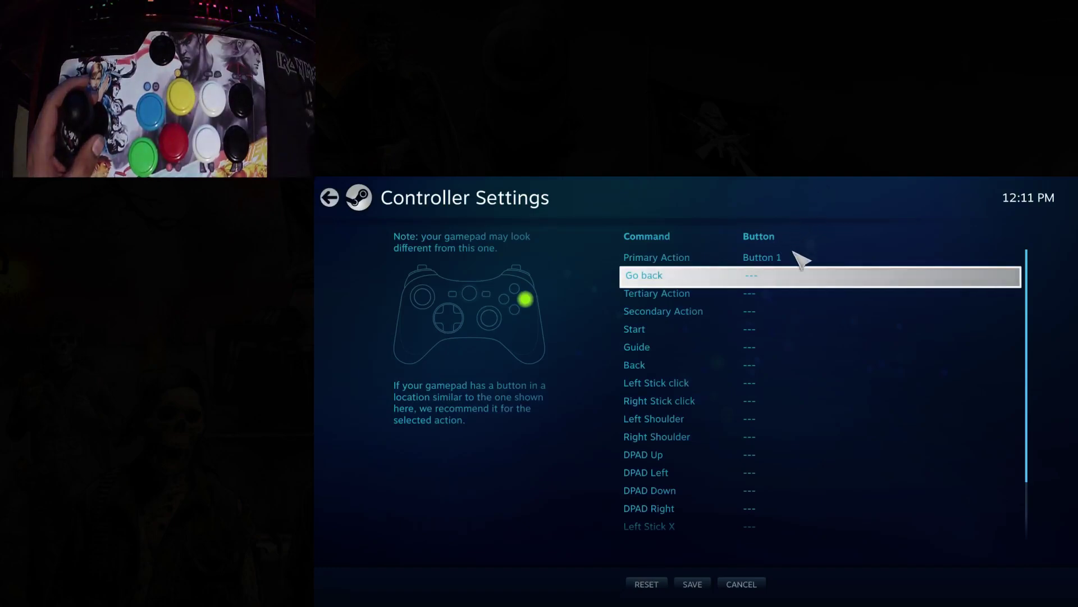
{"action": "left_click", "coordinate": [789, 278]}
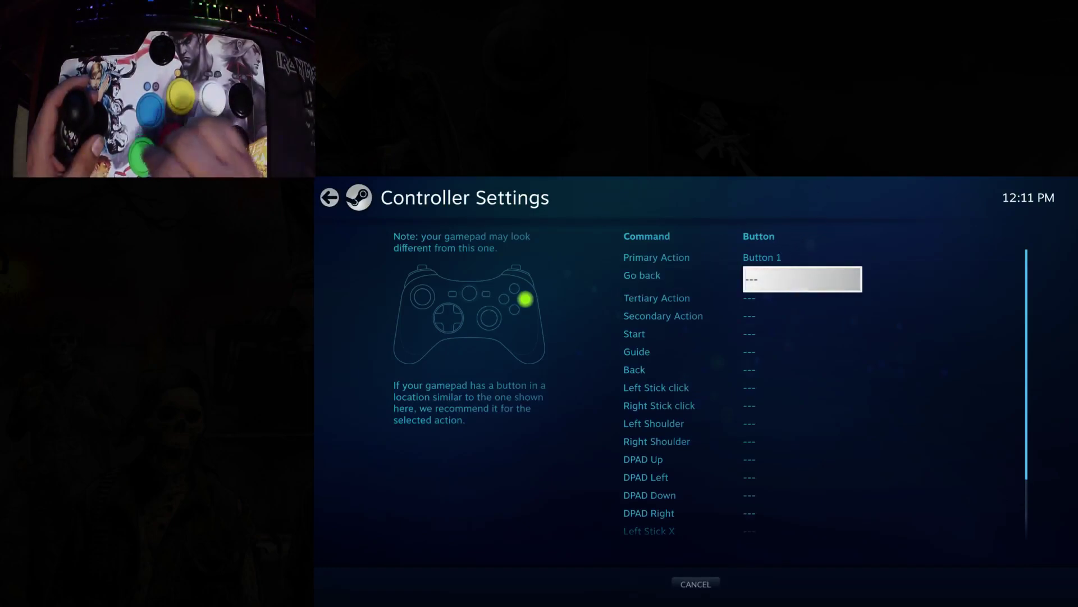
{"action": "left_click", "coordinate": [797, 297]}
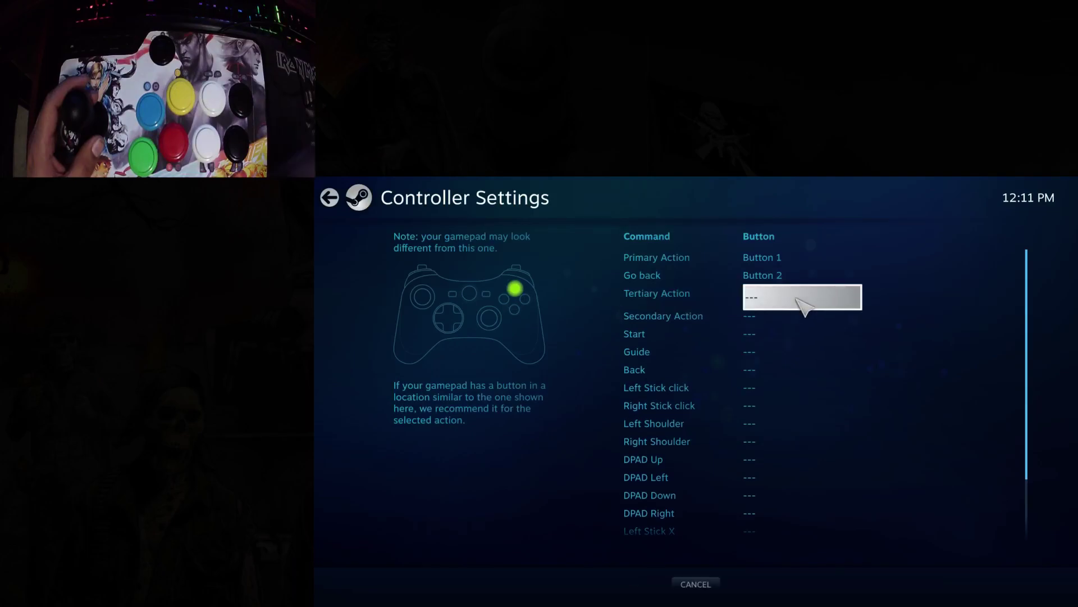
{"action": "left_click", "coordinate": [771, 329]}
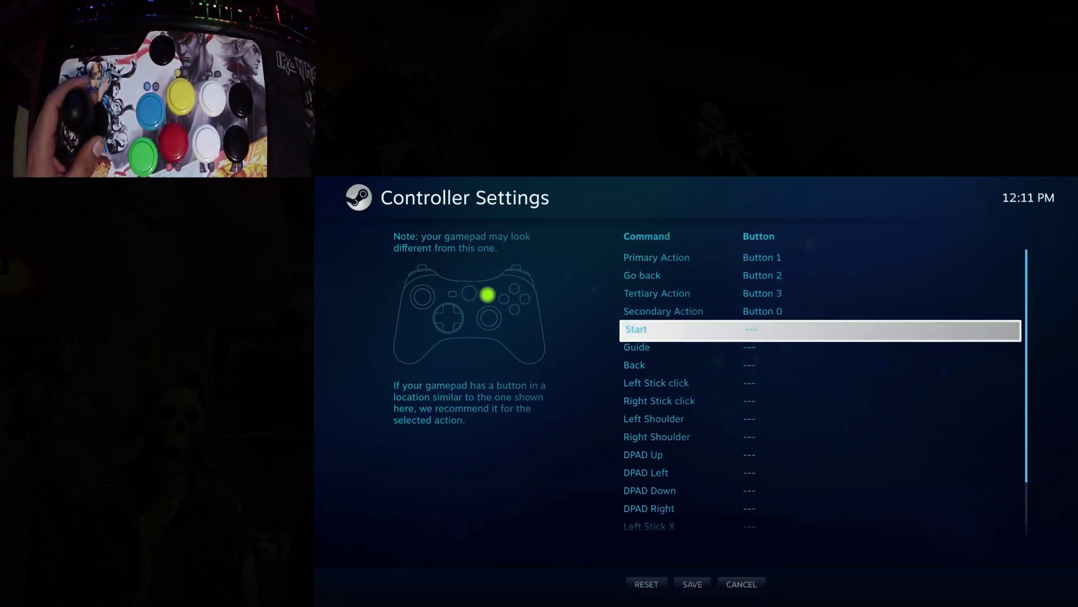
Step: Map the Start command to Button 9, Guide to Button 12 and Back to Button 8
{"action": "left_click", "coordinate": [757, 327]}
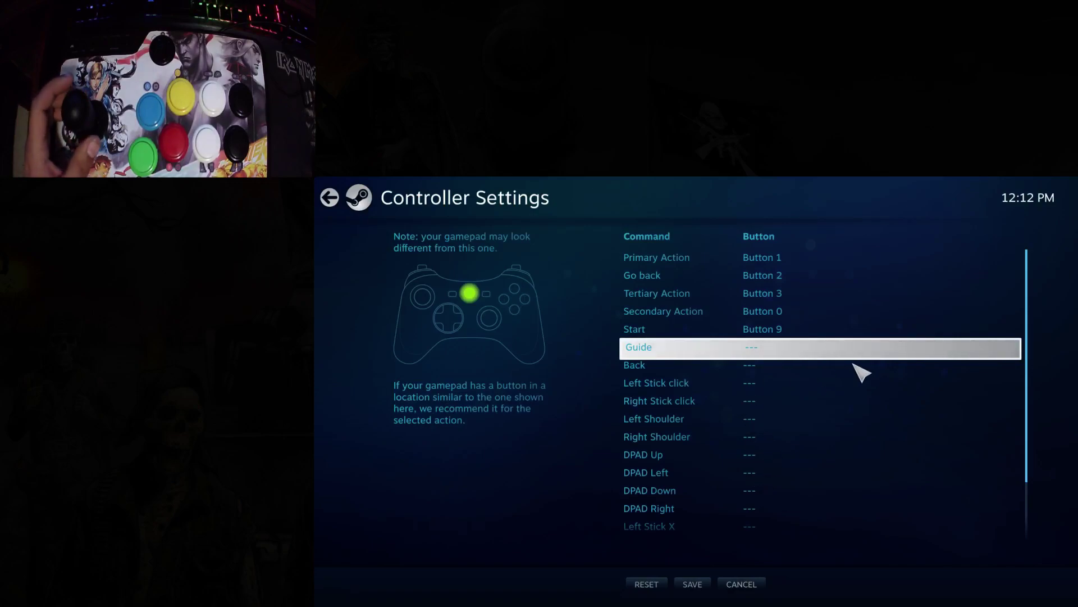
{"action": "left_click", "coordinate": [774, 348]}
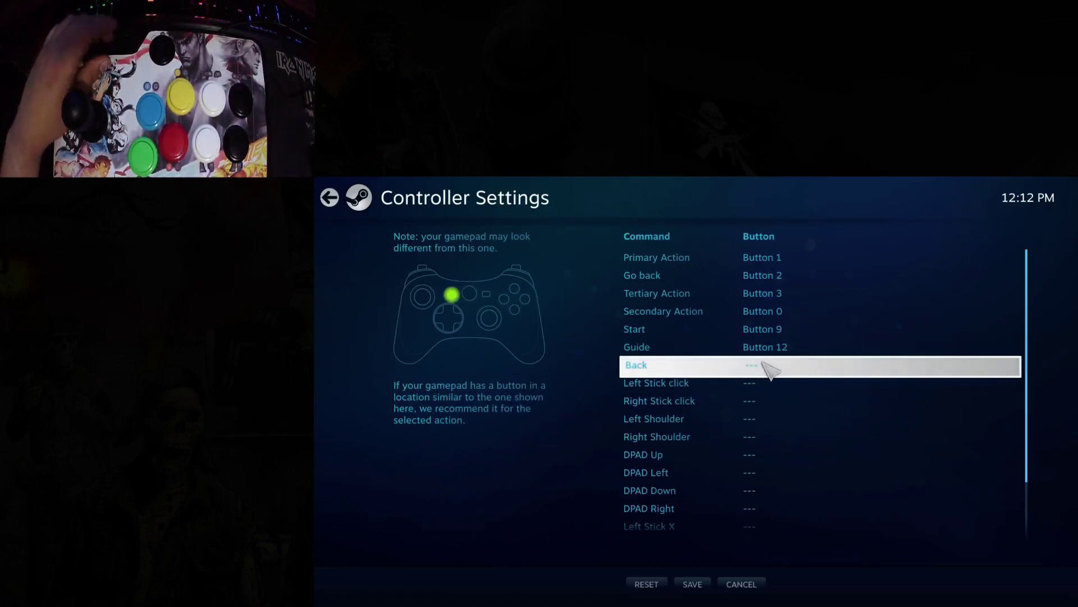
{"action": "left_click", "coordinate": [773, 371]}
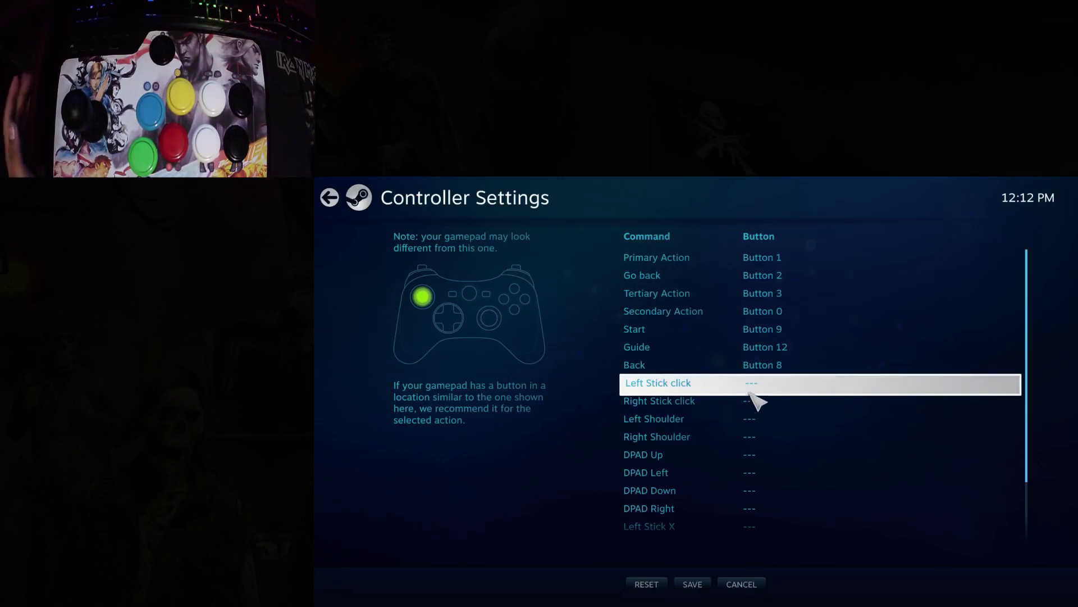
Step: Map Left Shoulder to Button 4, Right Shoulder to Button 7, and DPAD Up, Left, Down and Right to Hat 0.1, 0.8, 0.4 and 0.2
{"action": "left_click", "coordinate": [775, 422]}
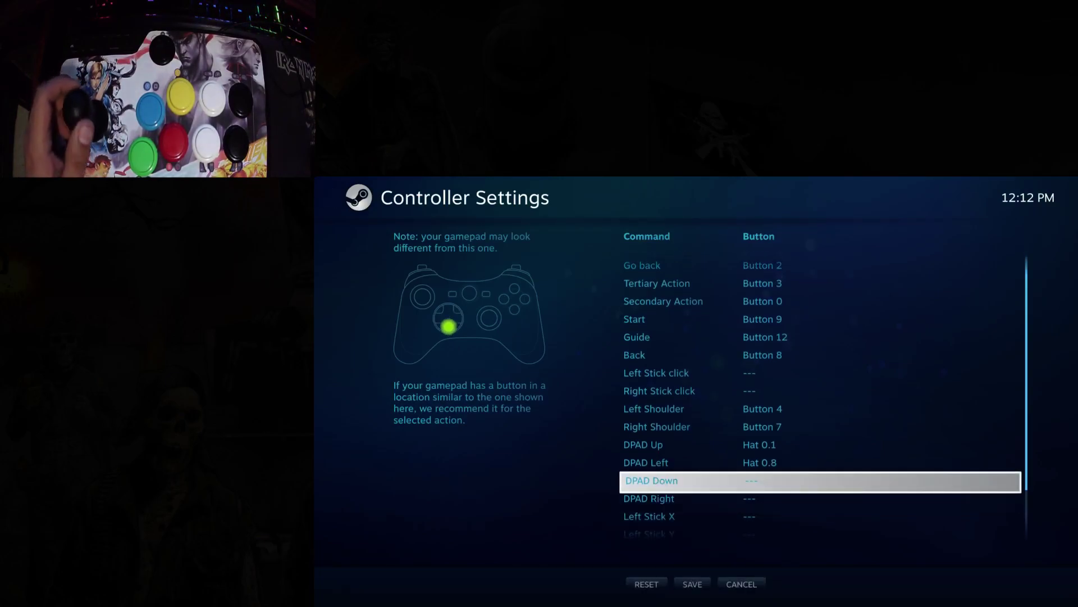
{"action": "left_click", "coordinate": [783, 485]}
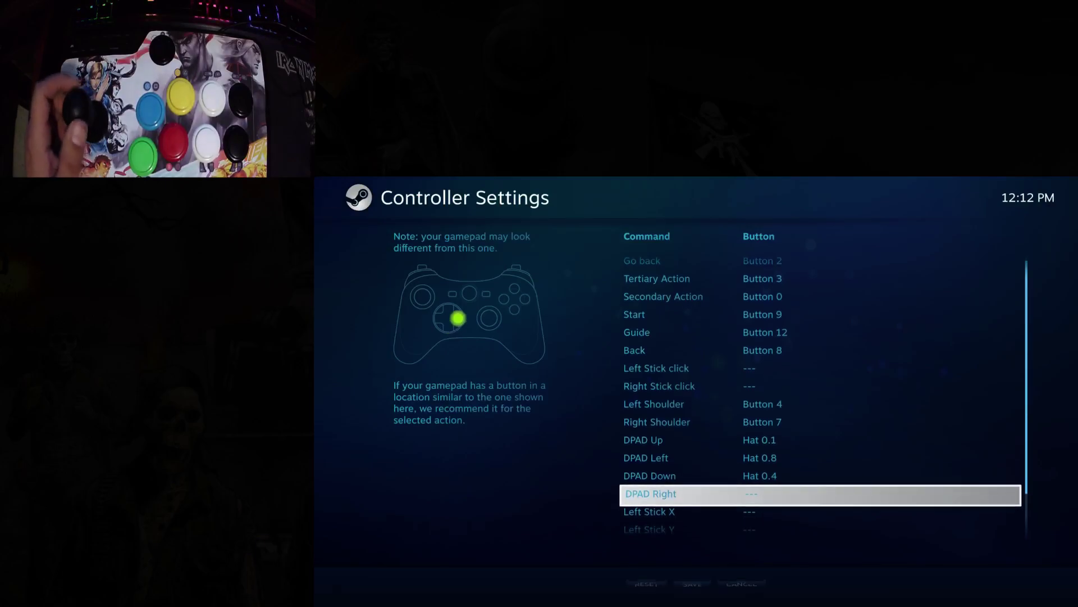
{"action": "left_click", "coordinate": [785, 497]}
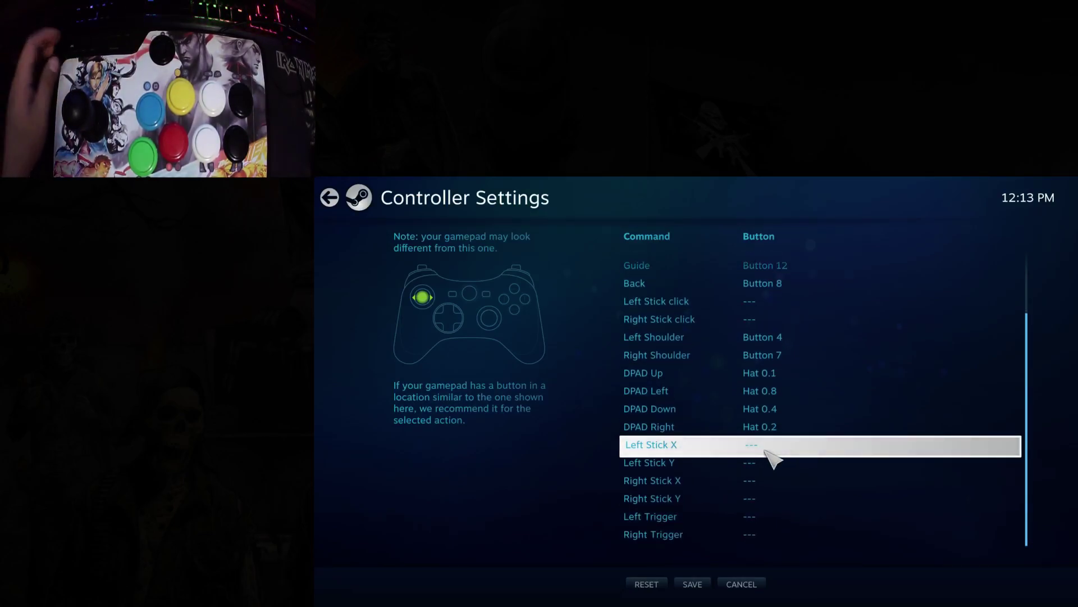
Step: Map Left Stick X to Axis 0, Left Stick Y to Axis 1, Left Trigger to Button 6 and Right Trigger to Button 7
{"action": "left_click", "coordinate": [766, 450]}
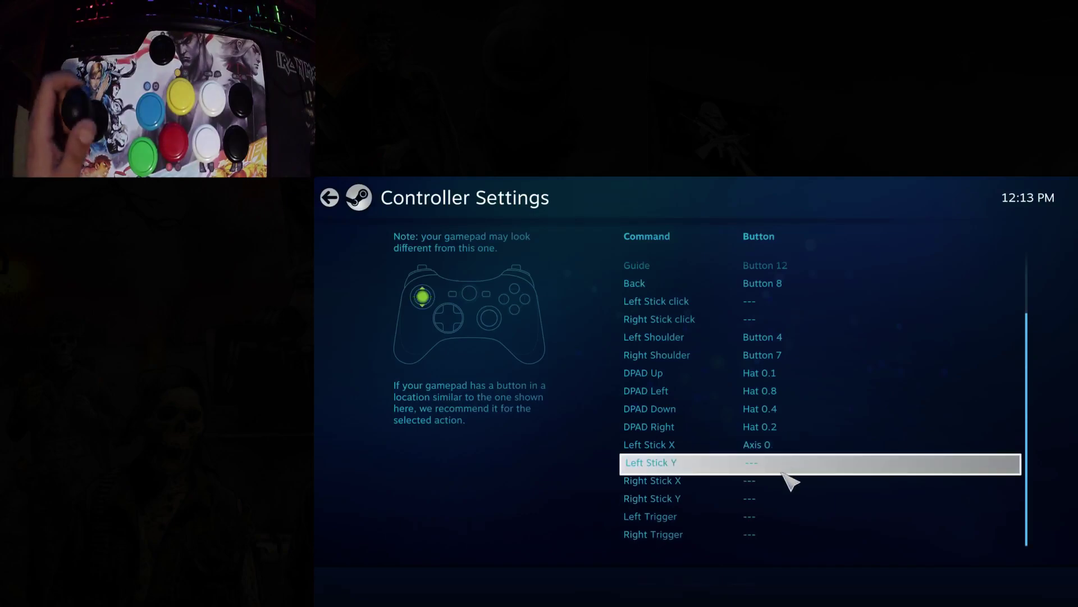
{"action": "left_click", "coordinate": [784, 489]}
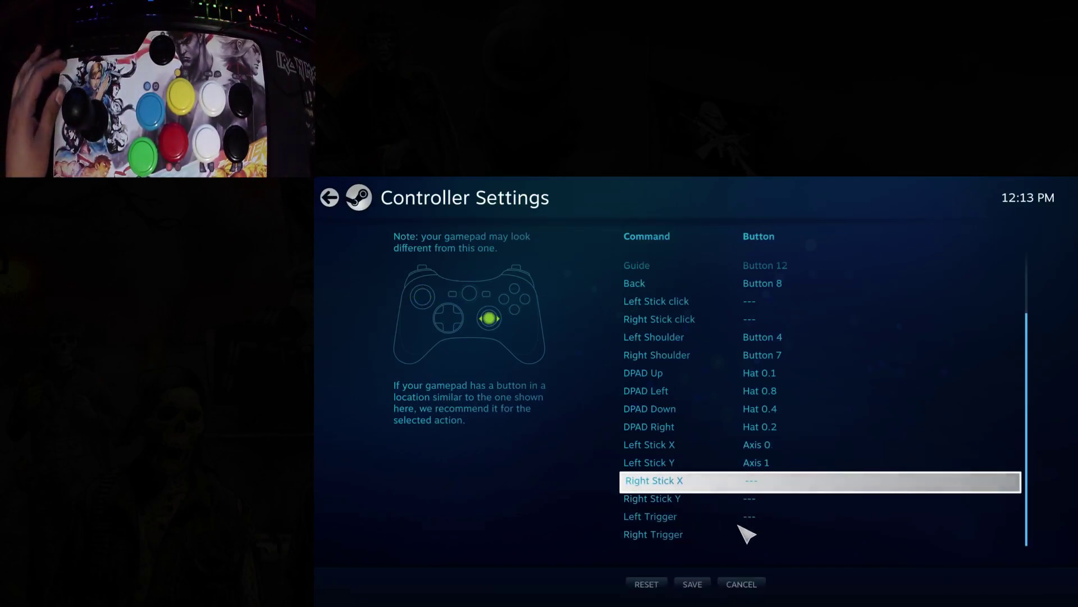
{"action": "left_click", "coordinate": [768, 520]}
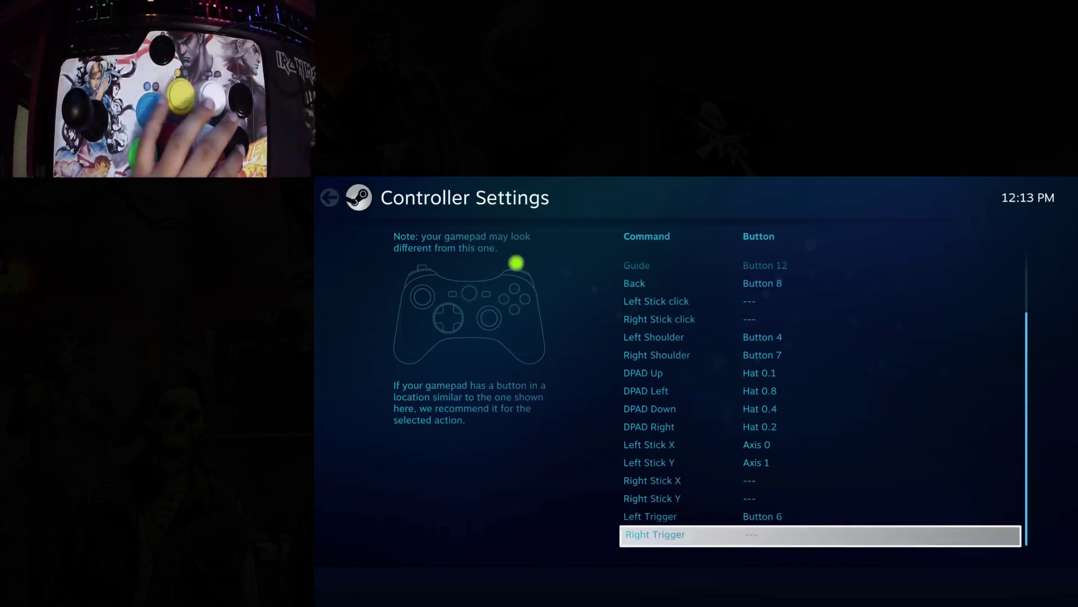
{"action": "left_click", "coordinate": [770, 538]}
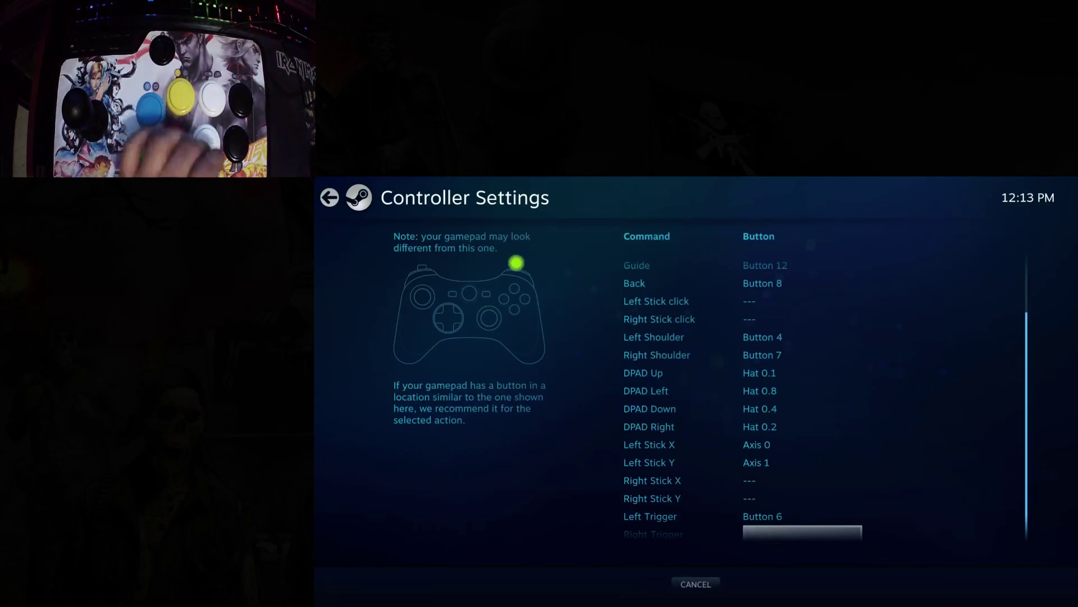
Step: Reassign the Right Shoulder command to Button 5 and review the complete list of assignments
{"action": "left_click", "coordinate": [769, 359]}
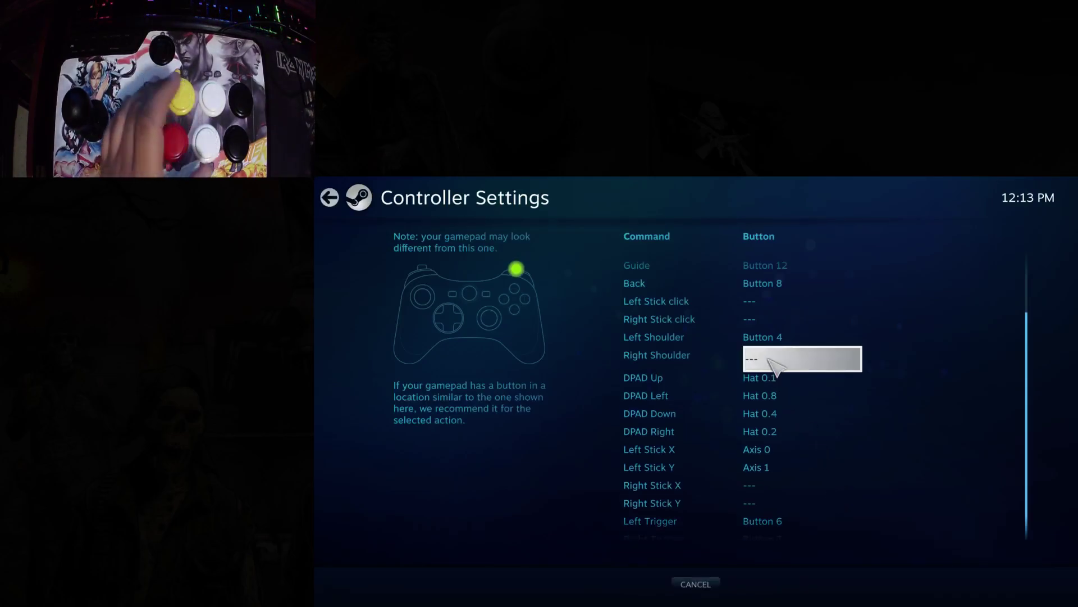
{"action": "scroll", "coordinate": [816, 414], "scroll_direction": "up", "scroll_amount": 3}
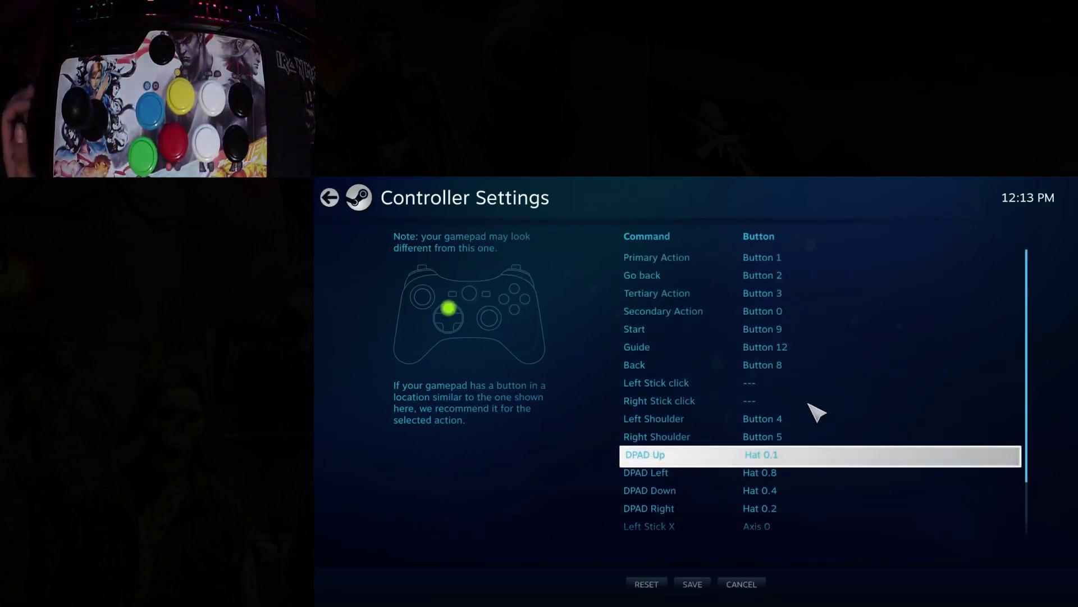
{"action": "scroll", "coordinate": [795, 505], "scroll_direction": "down", "scroll_amount": 3}
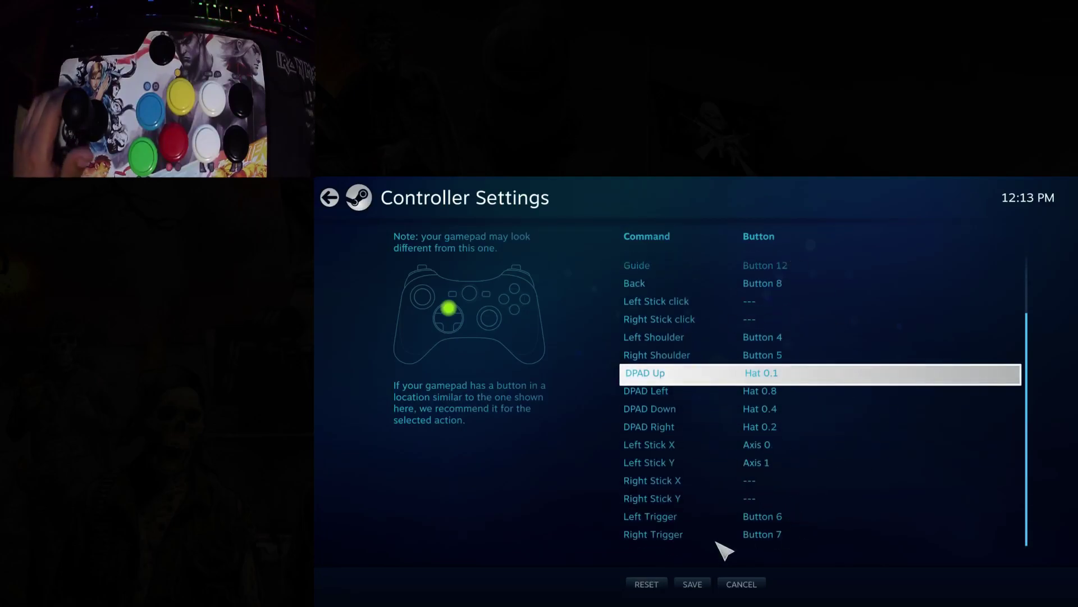
Step: Save the button mapping and upload the controller definition under the name "Mayflash F300"
{"action": "left_click", "coordinate": [697, 585]}
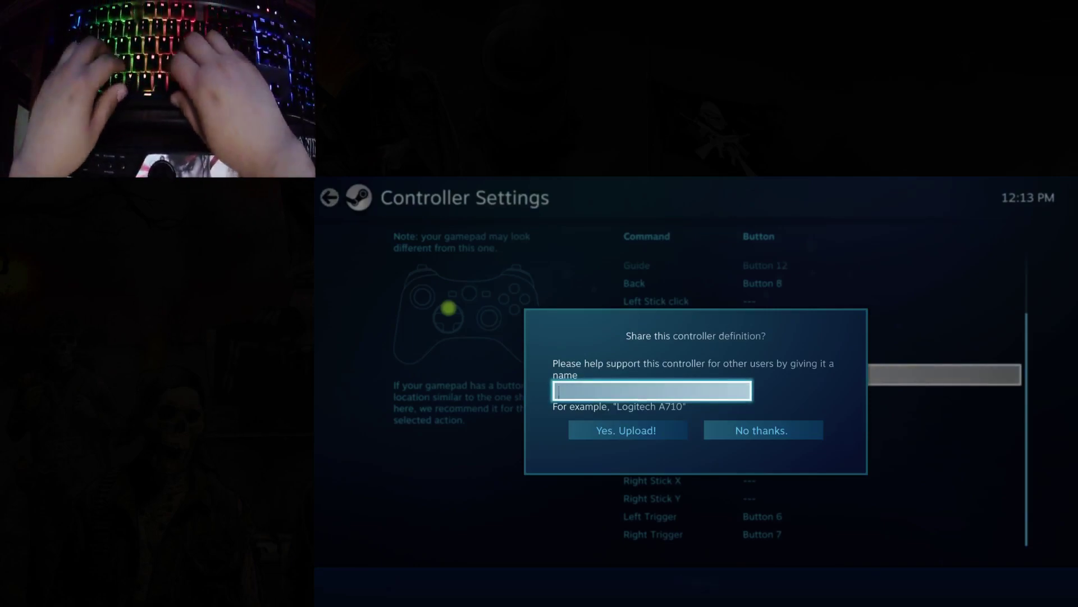
{"action": "type", "text": "Mayflash F"}
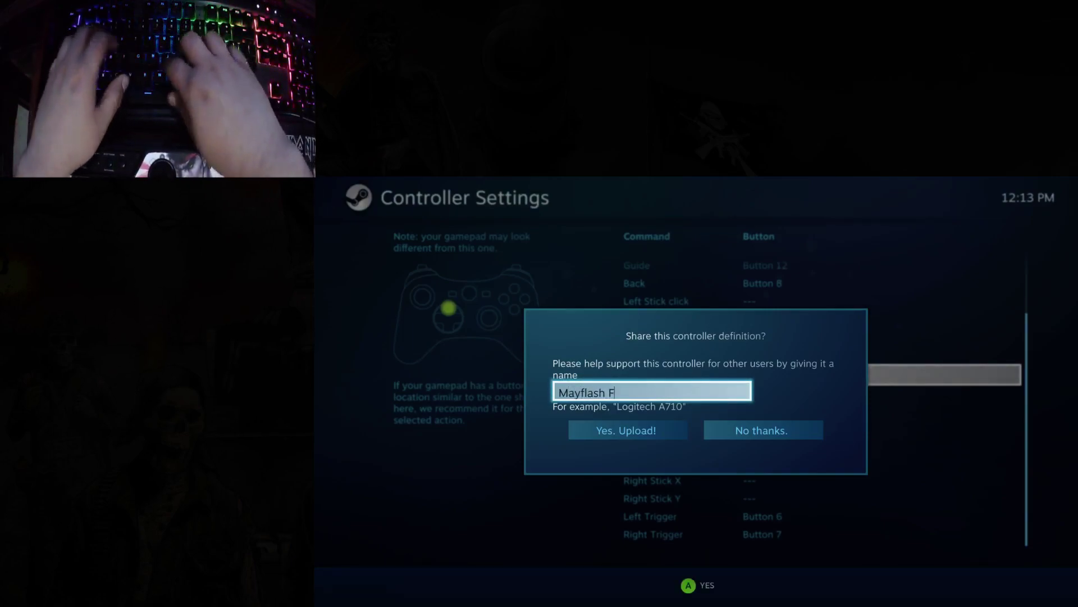
{"action": "type", "text": "300"}
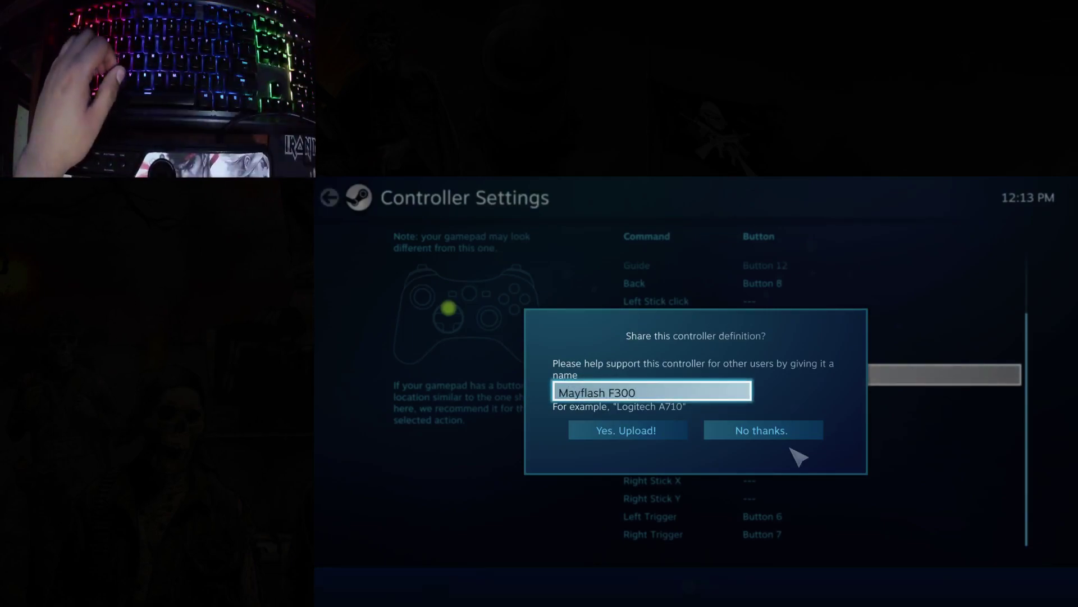
{"action": "left_click", "coordinate": [671, 431]}
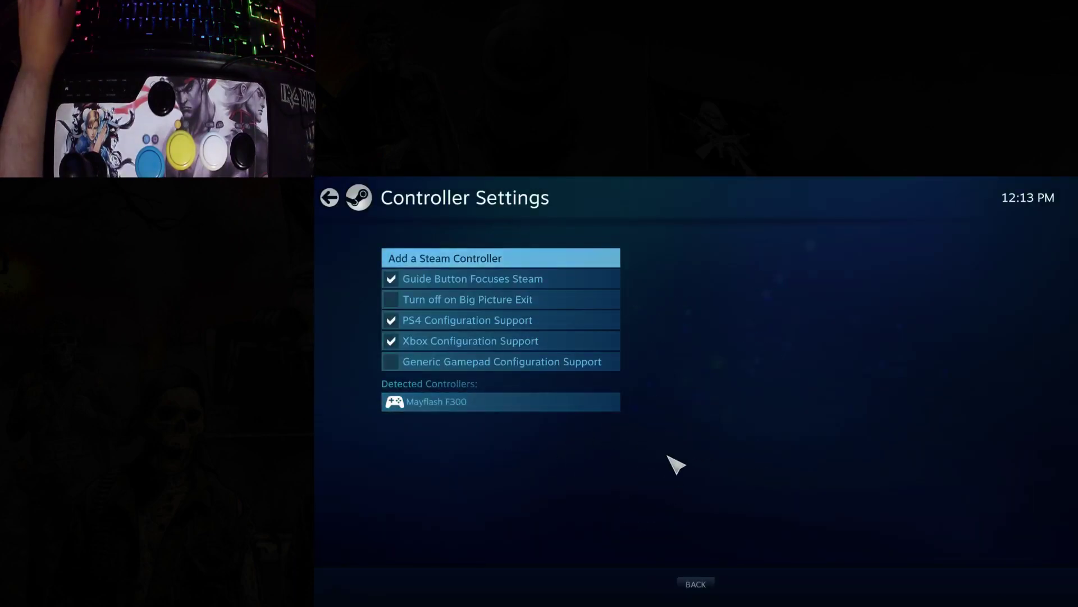
Step: Check the saved button assignments of the Mayflash F300 and leave them without making changes
{"action": "left_click", "coordinate": [505, 401]}
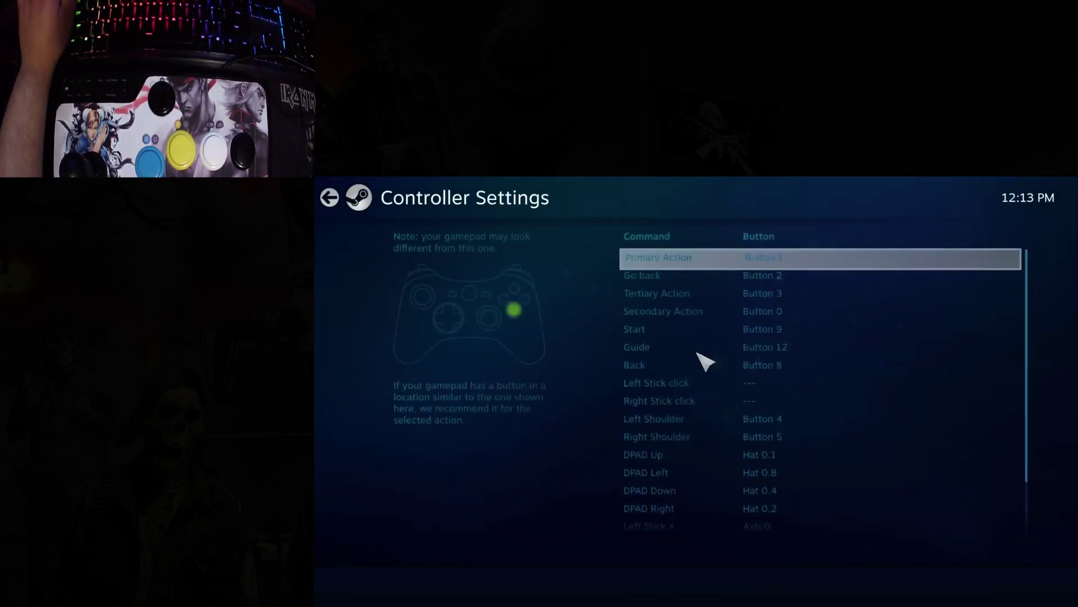
{"action": "left_click", "coordinate": [740, 585]}
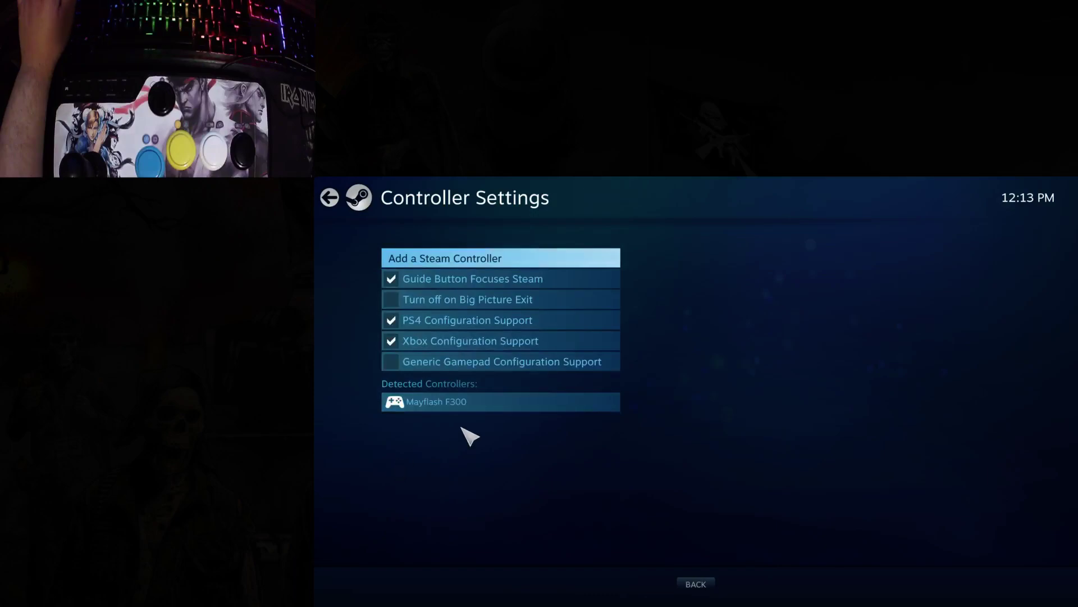
Step: Enable Generic Gamepad Configuration Support and acknowledge the notice about reconnecting controllers
{"action": "left_click", "coordinate": [393, 365]}
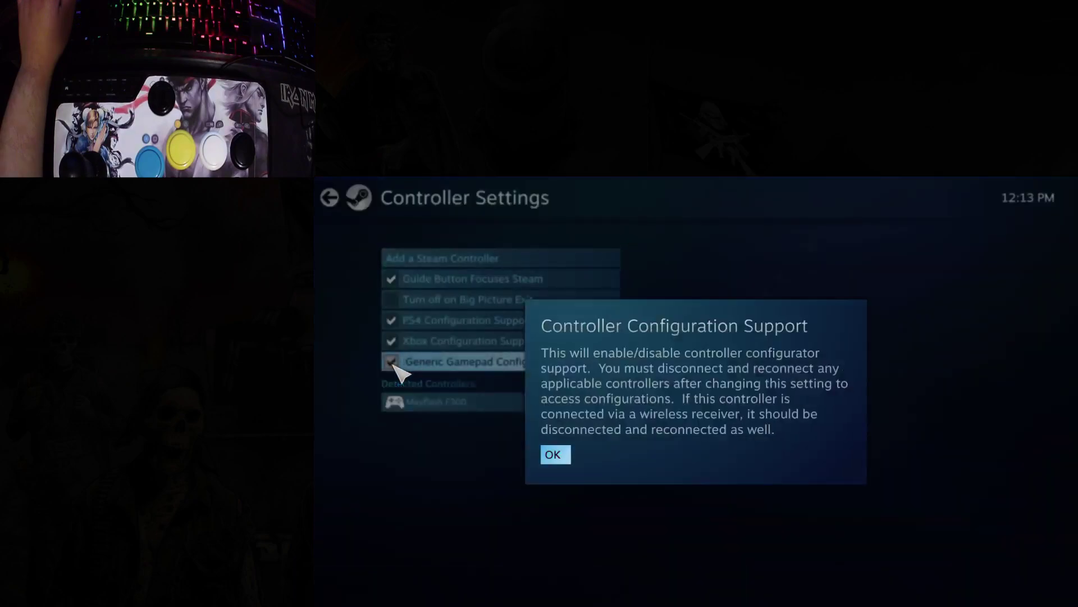
{"action": "left_click", "coordinate": [570, 456]}
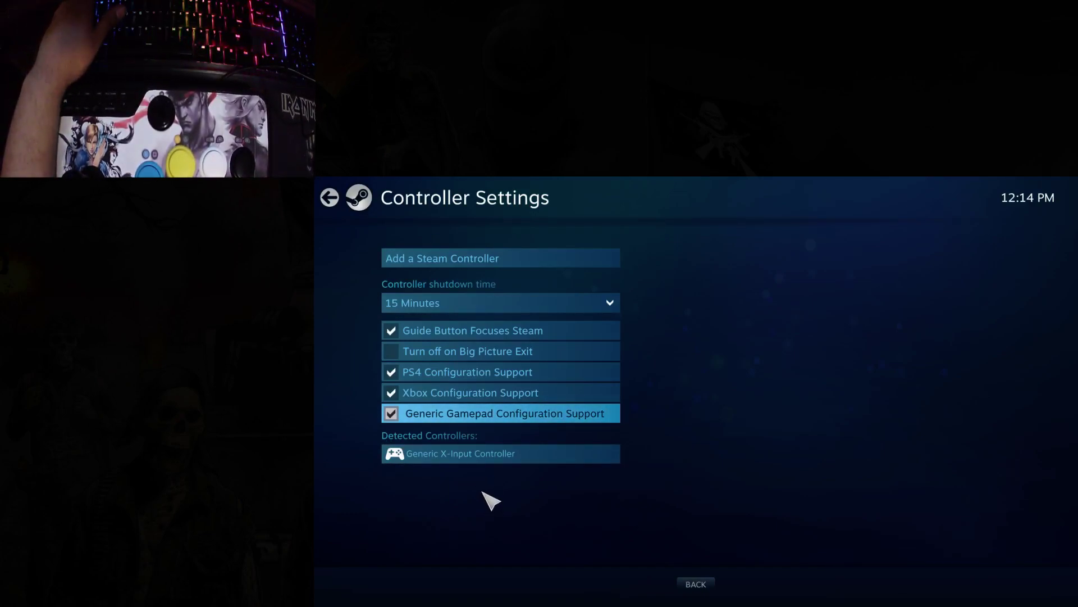
Step: Reopen the controller settings to refresh the detected controllers and show the options for the Mayflash F300
{"action": "key", "text": "Escape"}
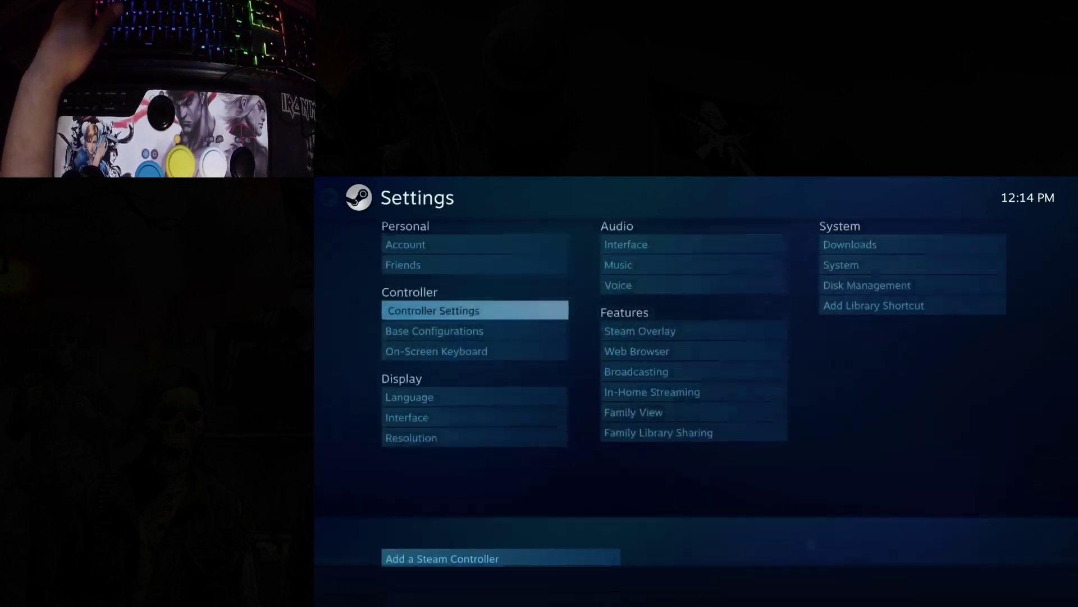
{"action": "left_click", "coordinate": [467, 340]}
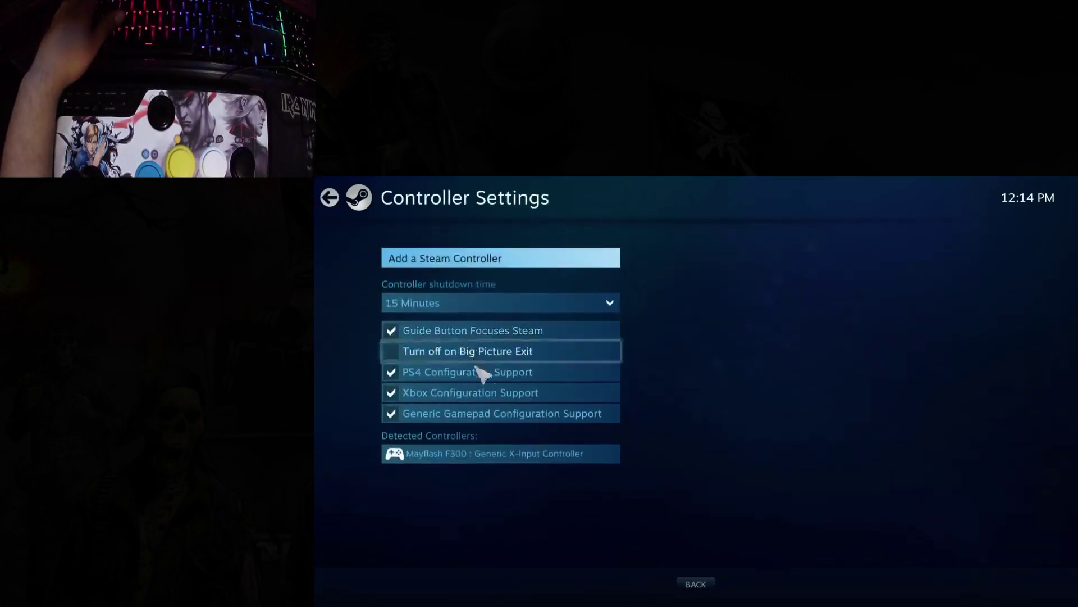
{"action": "left_click", "coordinate": [486, 452]}
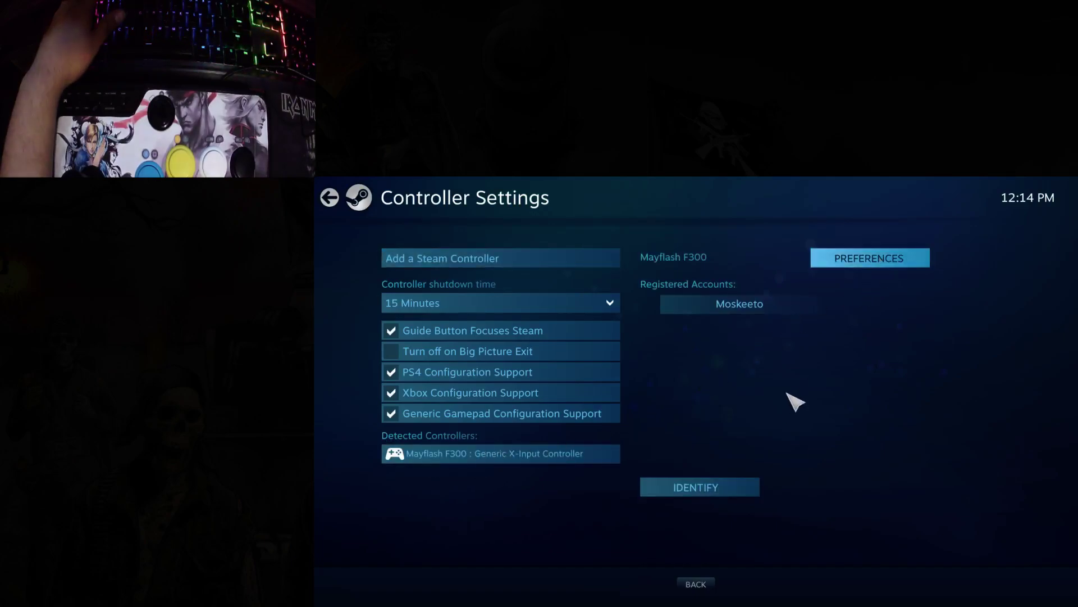
Step: Leave the controller settings and return to the Big Picture home screen
{"action": "key", "text": "Left"}
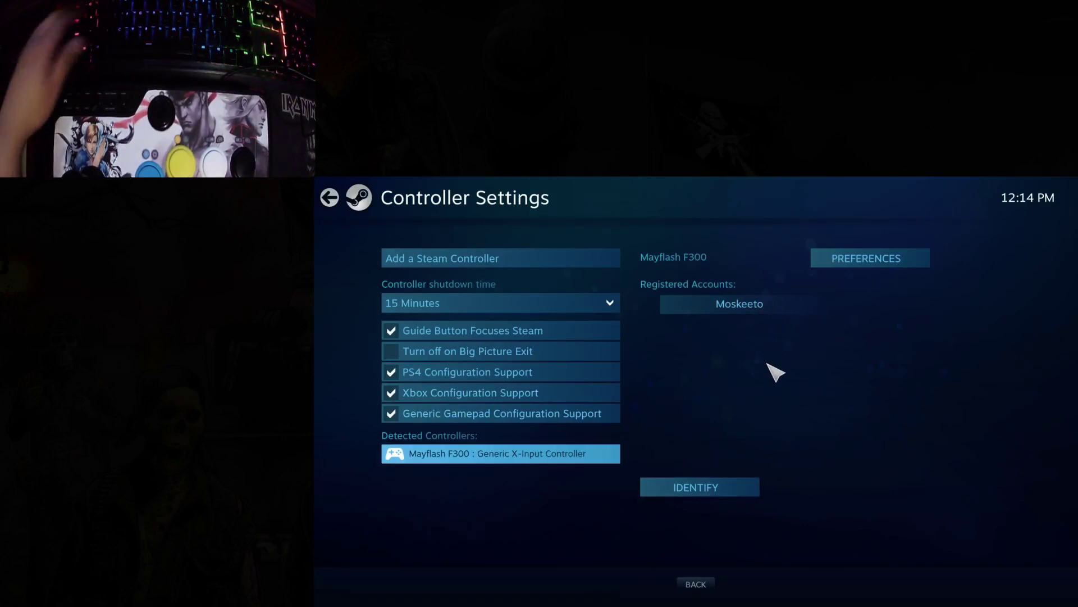
{"action": "key", "text": "Escape"}
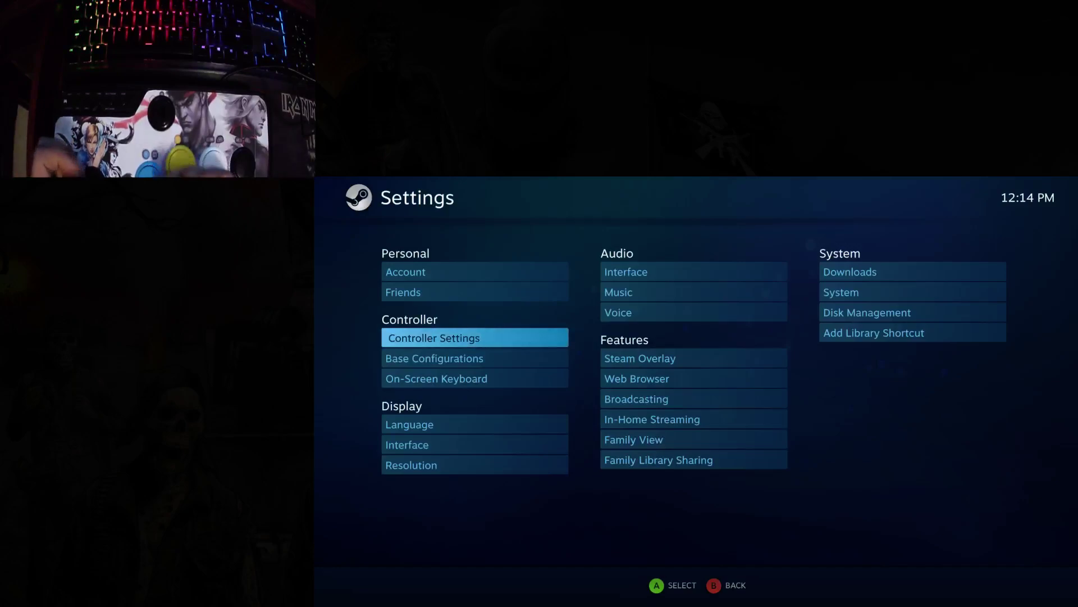
{"action": "key", "text": "Up"}
{"action": "key", "text": "Down"}
{"action": "key", "text": "Down"}
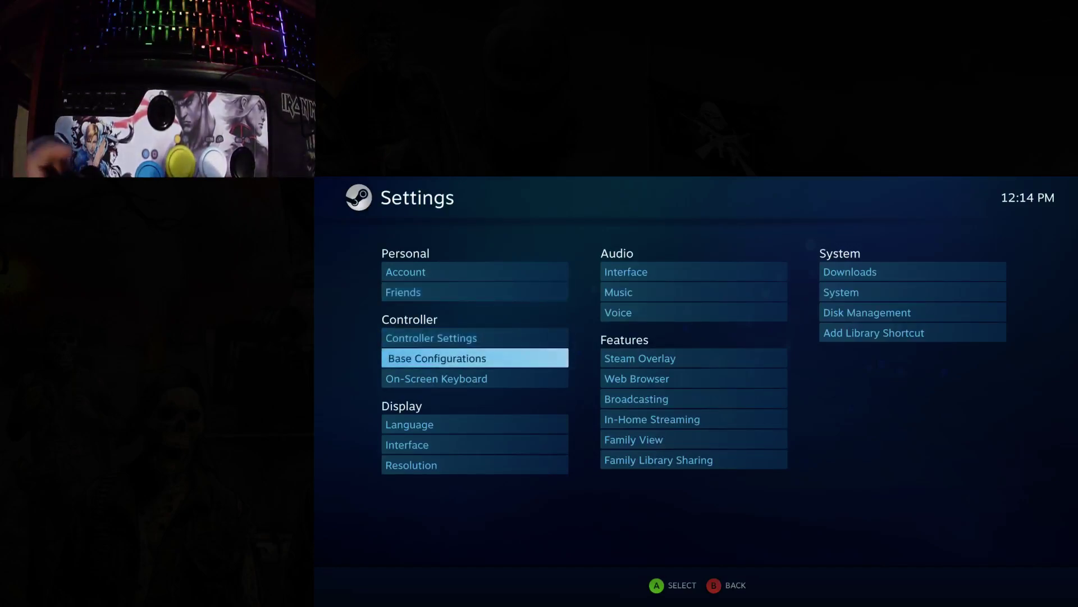
{"action": "key", "text": "Right"}
{"action": "key", "text": "Down"}
{"action": "key", "text": "Left"}
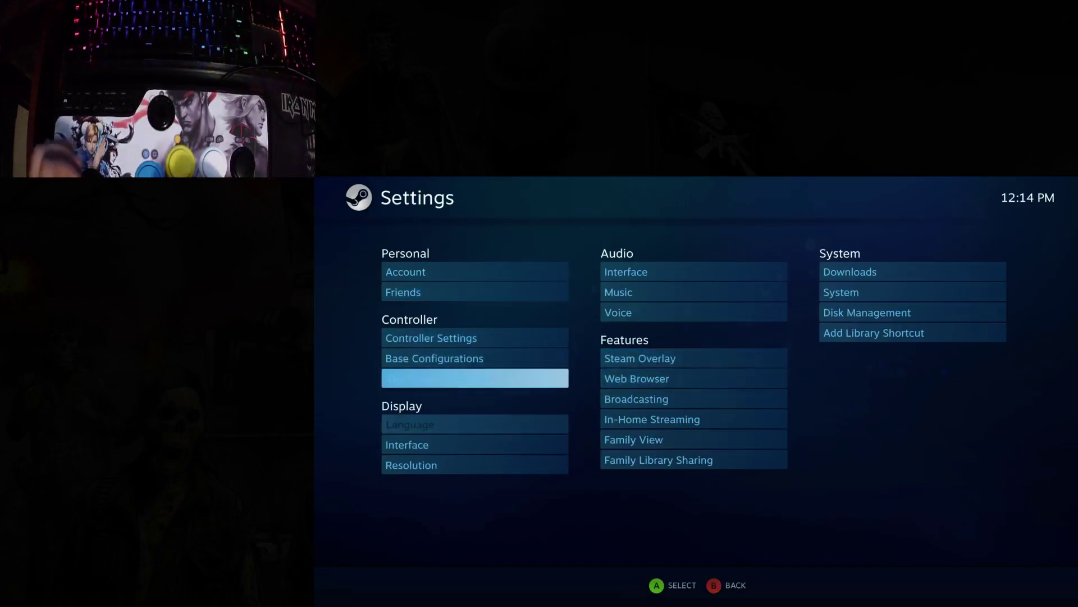
{"action": "key", "text": "Down"}
{"action": "key", "text": "Down"}
{"action": "key", "text": "Escape"}
Step: Open the controller configuration of Ultimate Marvel vs. Capcom 3 from its game management options
{"action": "key", "text": "Right"}
{"action": "key", "text": "Right"}
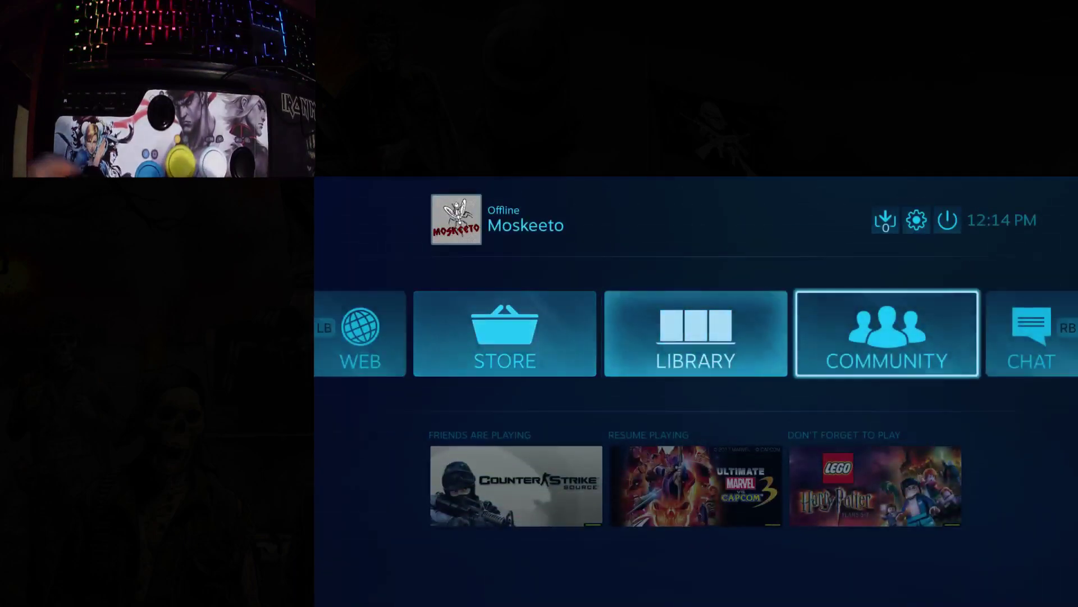
{"action": "key", "text": "Left"}
{"action": "key", "text": "Down"}
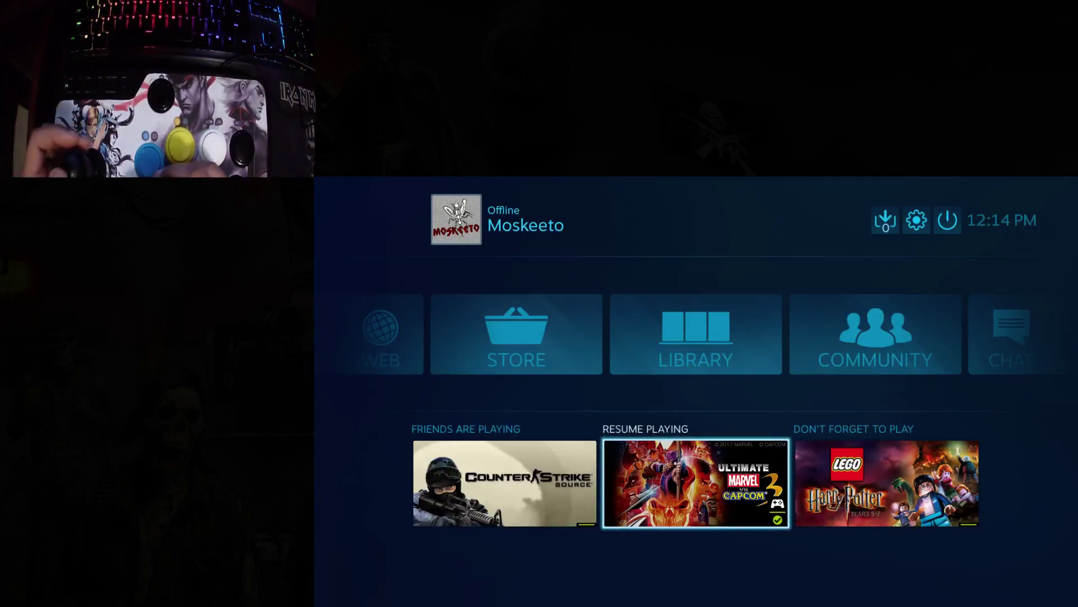
{"action": "key", "text": "Return"}
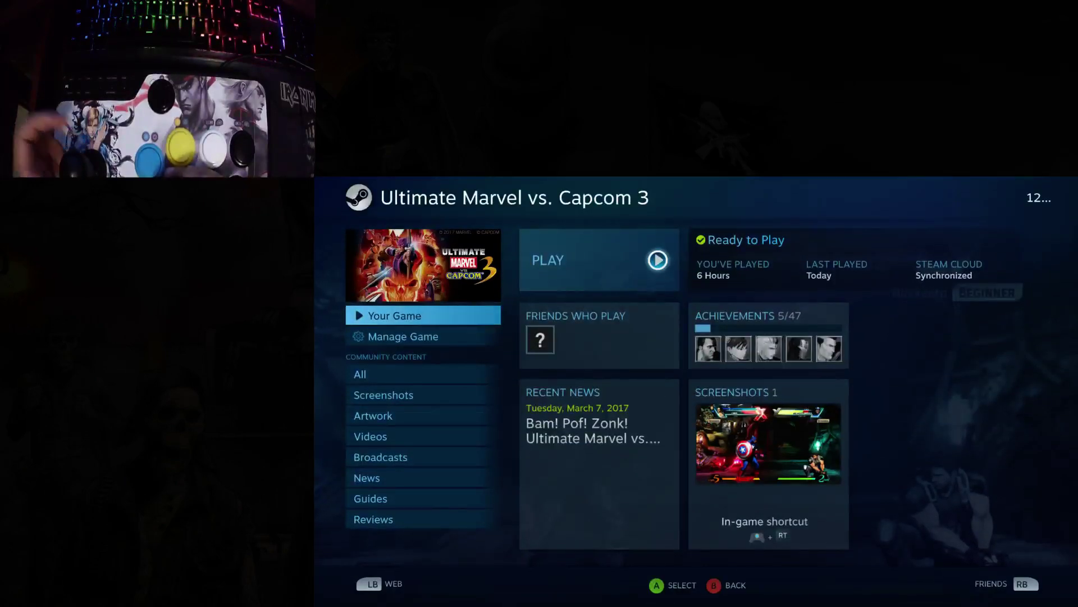
{"action": "key", "text": "Down"}
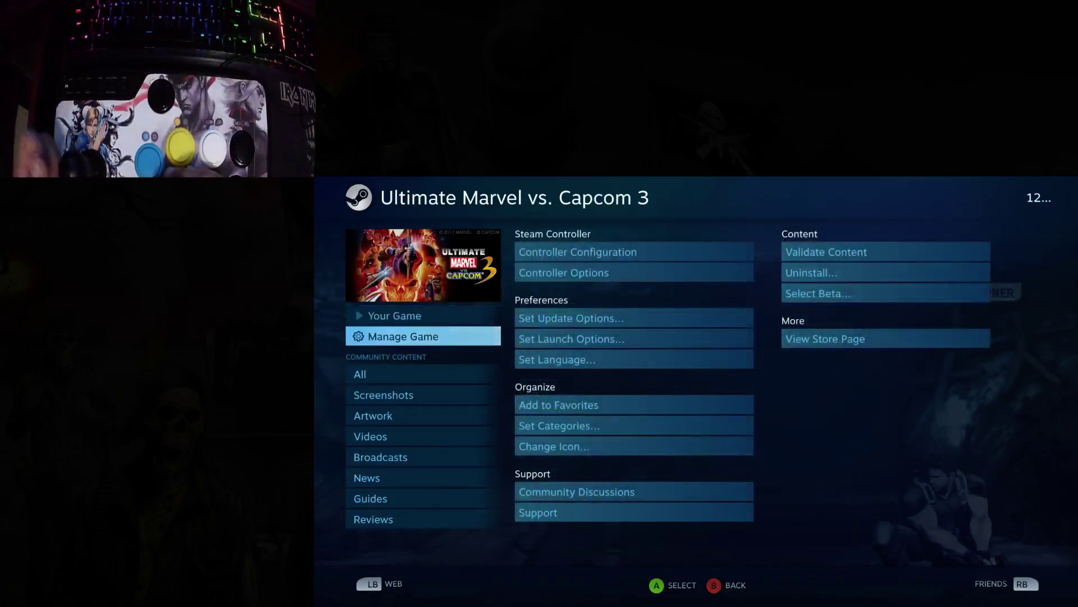
{"action": "key", "text": "Right"}
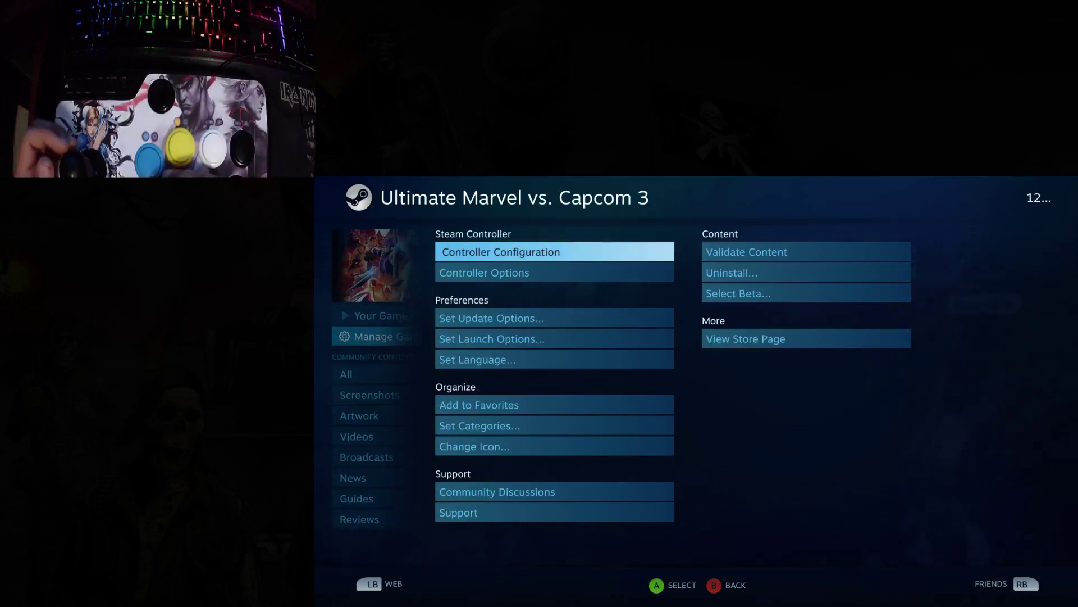
{"action": "key", "text": "Return"}
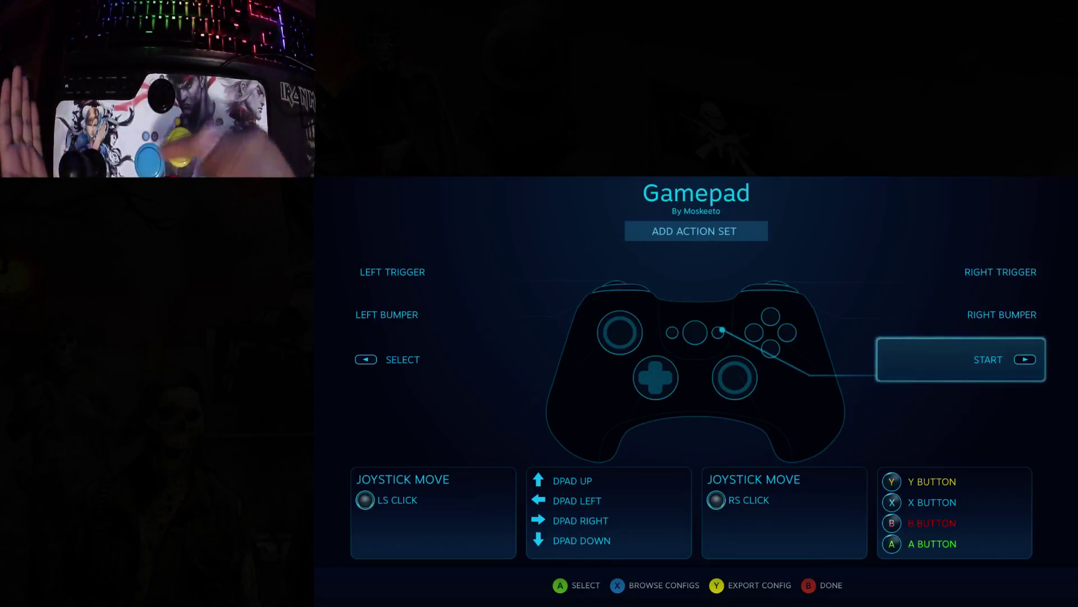
Step: Apply the Gamepad template as the game's controller configuration and return to the game's page
{"action": "key", "text": "x"}
{"action": "key", "text": "Down"}
{"action": "key", "text": "Down"}
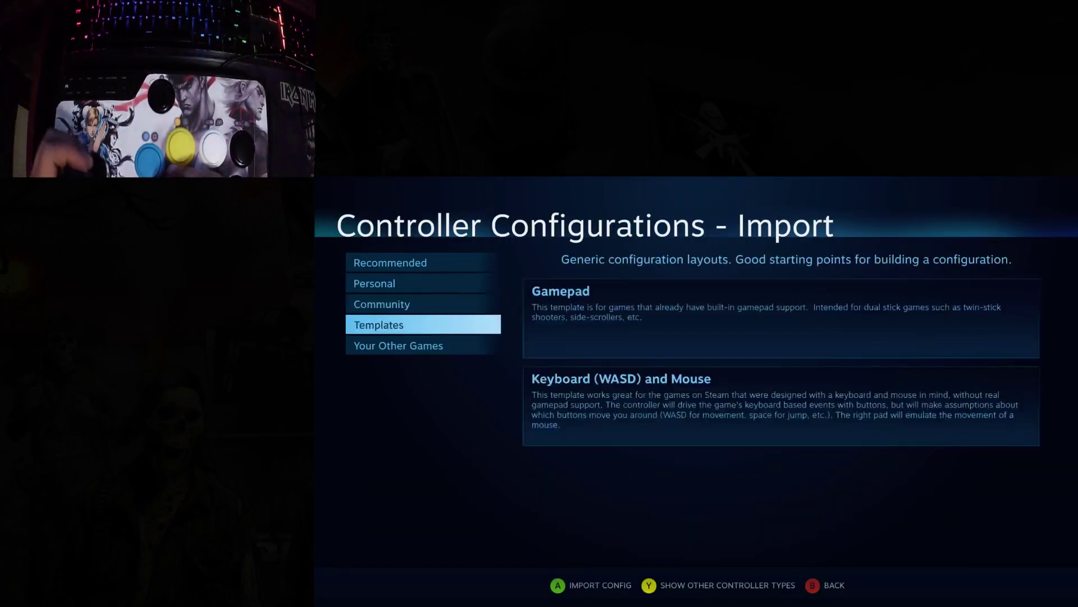
{"action": "key", "text": "Right"}
{"action": "key", "text": "Return"}
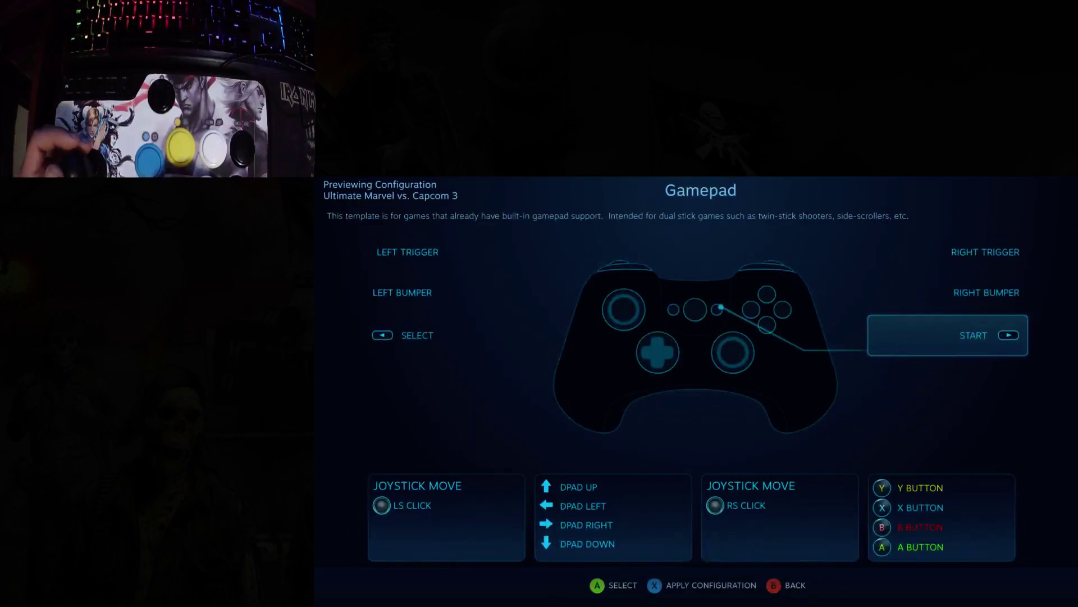
{"action": "key", "text": "x"}
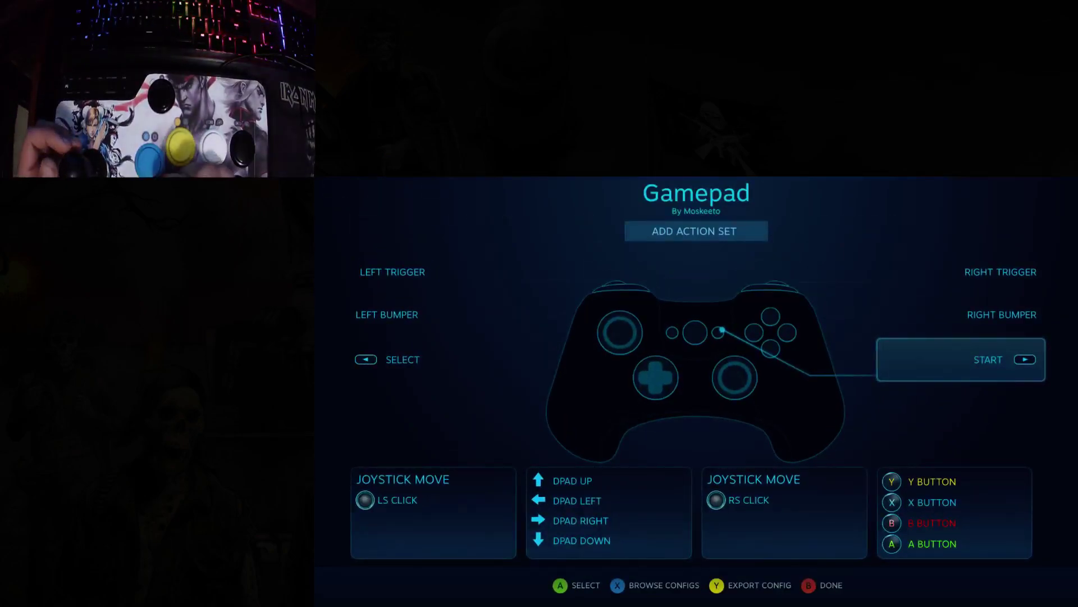
{"action": "key", "text": "Escape"}
{"action": "key", "text": "Escape"}
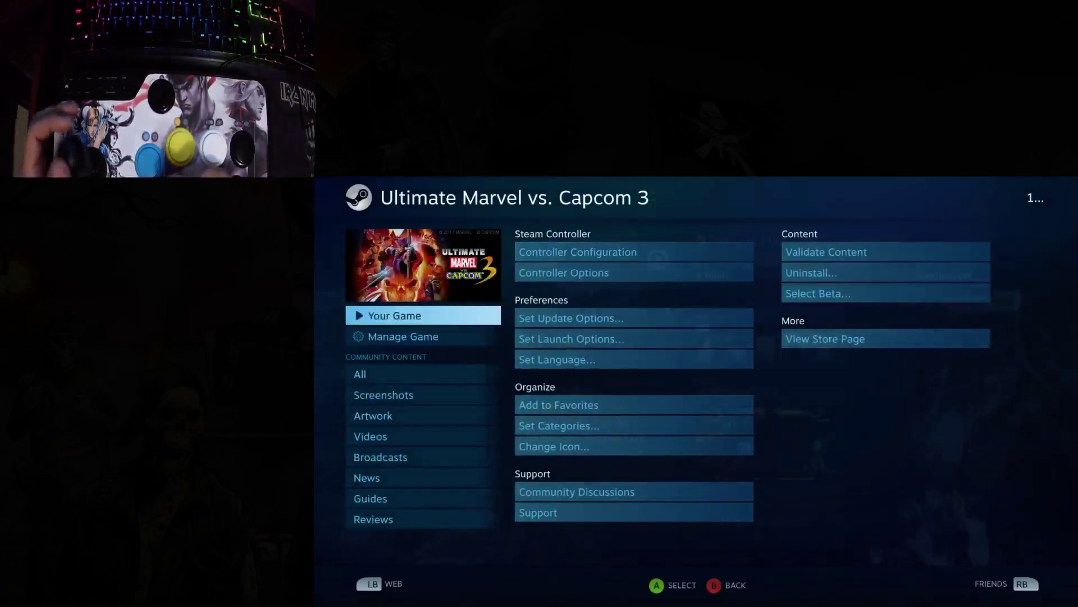
Step: Launch Ultimate Marvel vs. Capcom 3 and test vertical navigation in its main menu
{"action": "key", "text": "Return"}
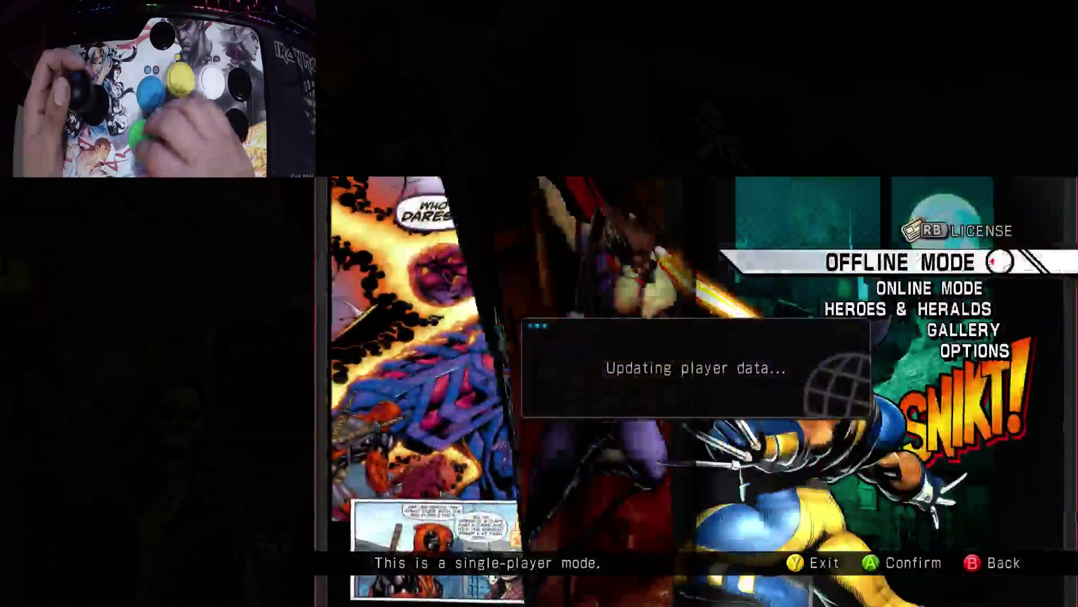
{"action": "key", "text": "Down"}
{"action": "key", "text": "Up"}
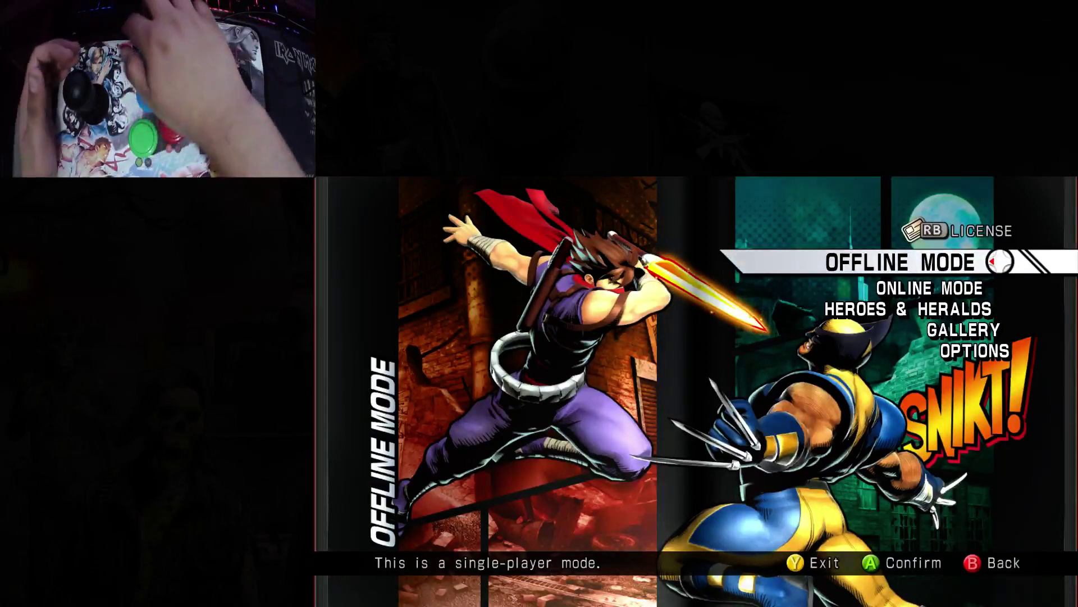
Step: Bring up the Steam overlay in the game and view the X button's binding choices in the controller configuration
{"action": "key", "text": "shift+Tab"}
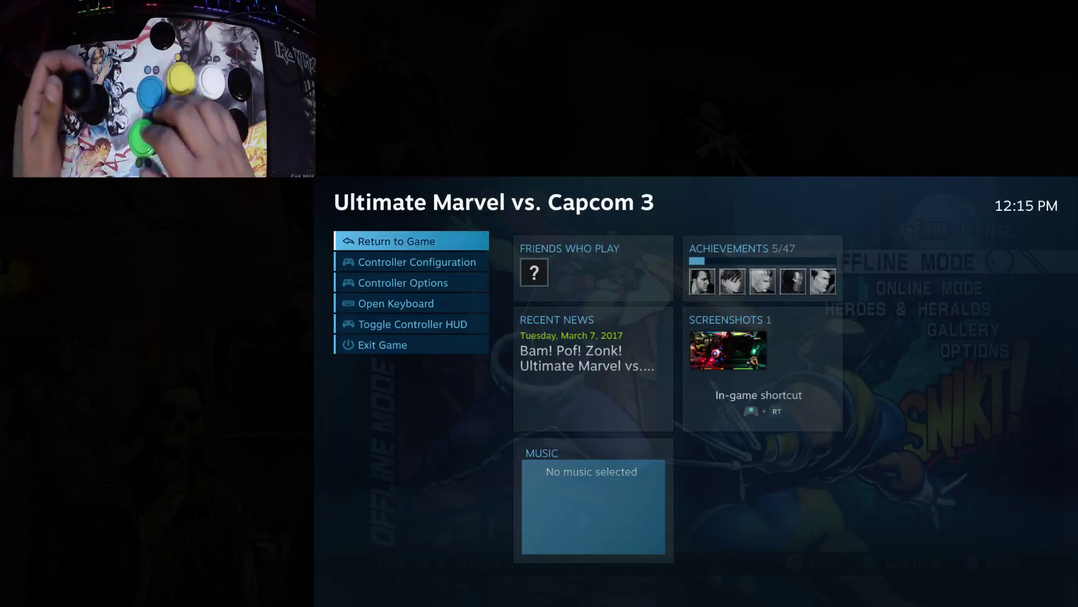
{"action": "key", "text": "Down"}
{"action": "key", "text": "Return"}
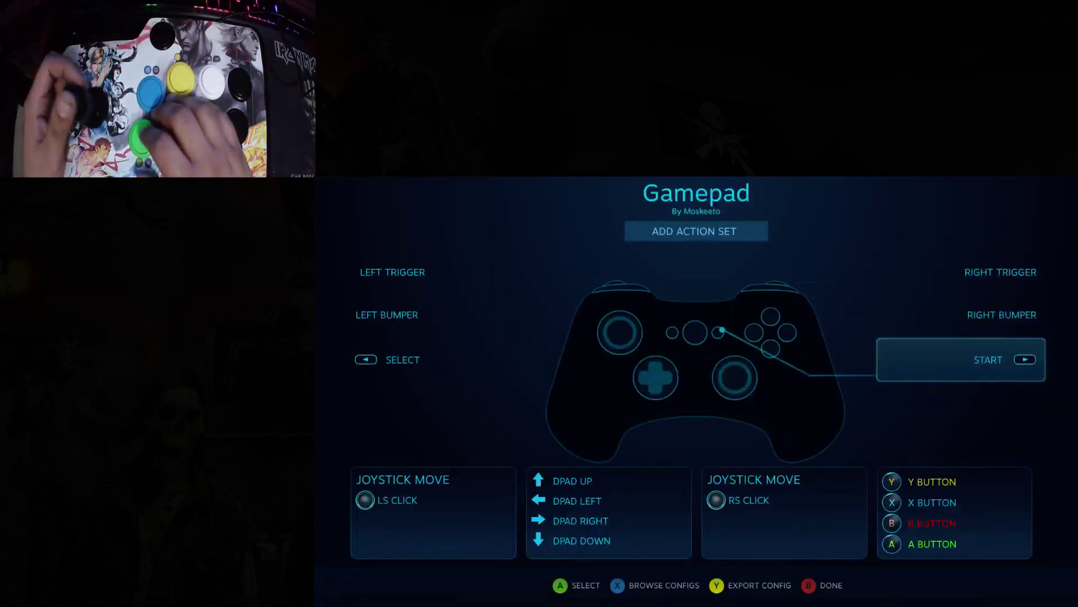
{"action": "key", "text": "Down"}
{"action": "key", "text": "Return"}
{"action": "key", "text": "Right"}
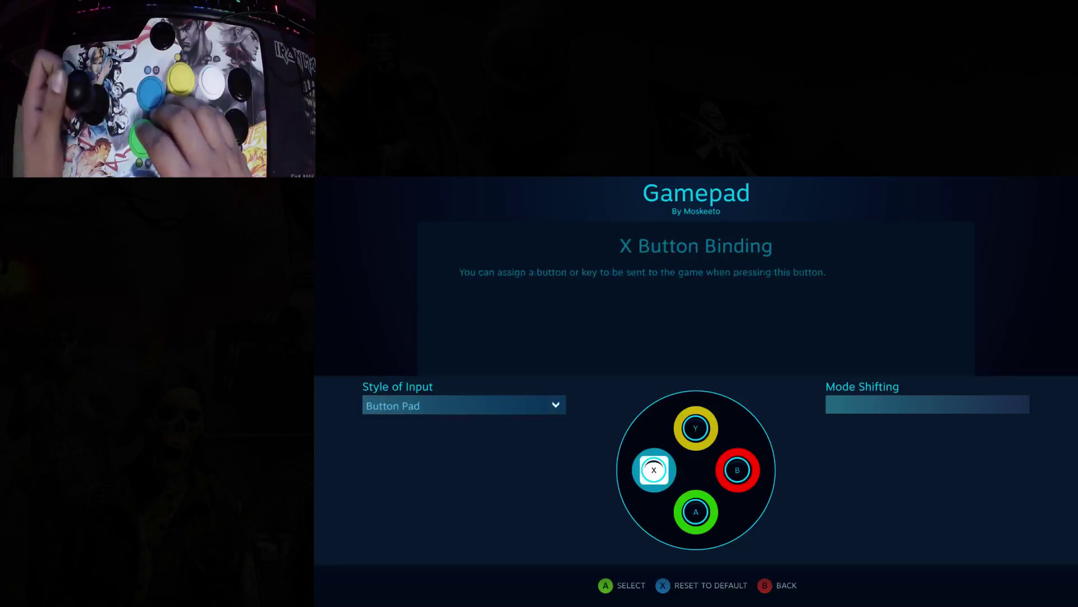
{"action": "key", "text": "Return"}
{"action": "key", "text": "Down"}
{"action": "key", "text": "Down"}
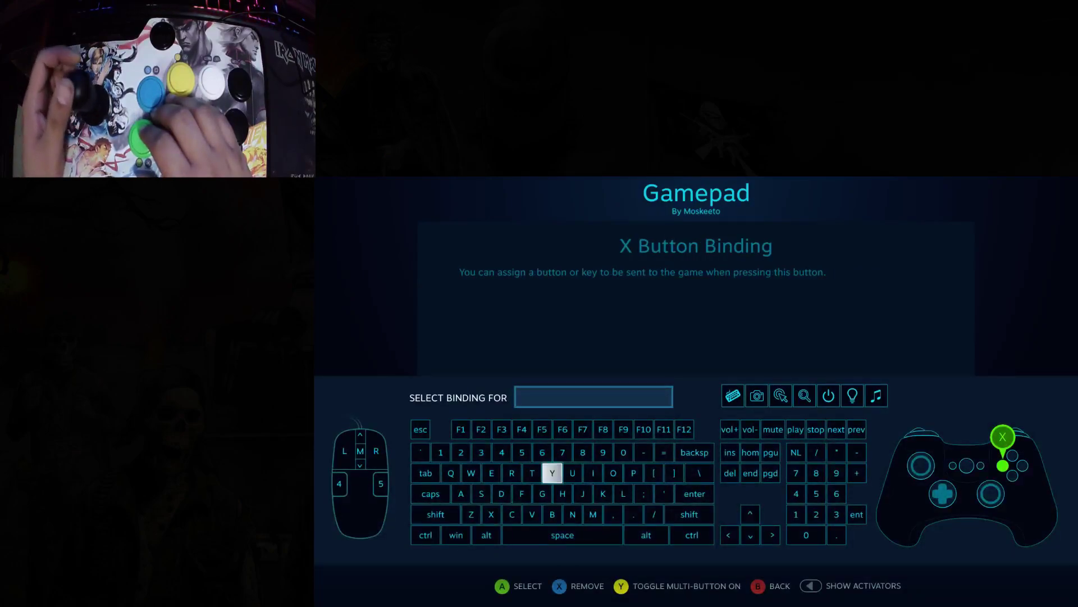
Step: Leave the X button binding and the controller configuration without changes and return to the game
{"action": "key", "text": "Escape"}
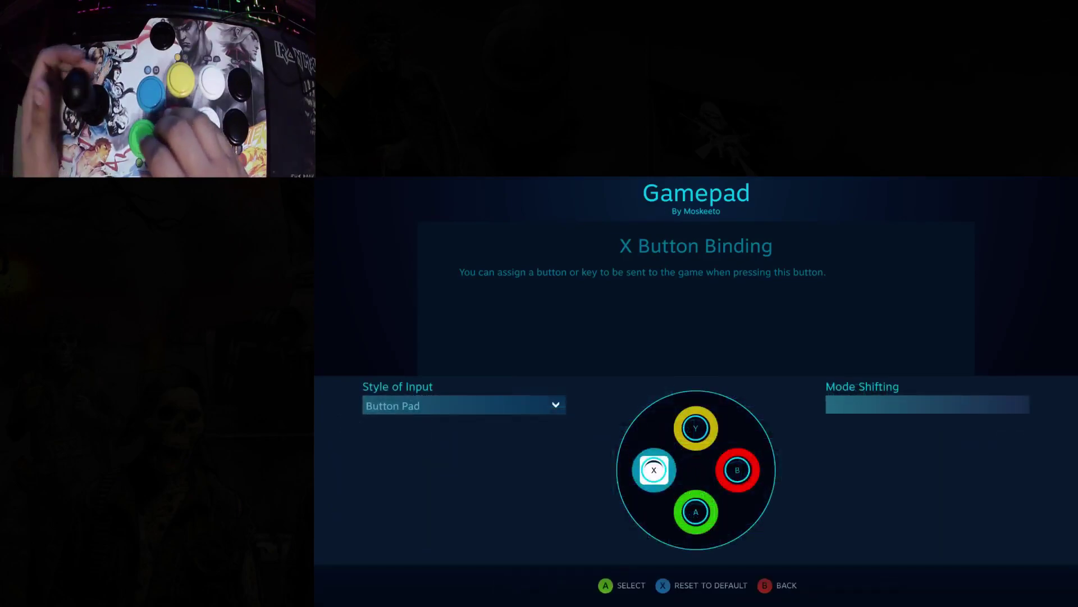
{"action": "key", "text": "Escape"}
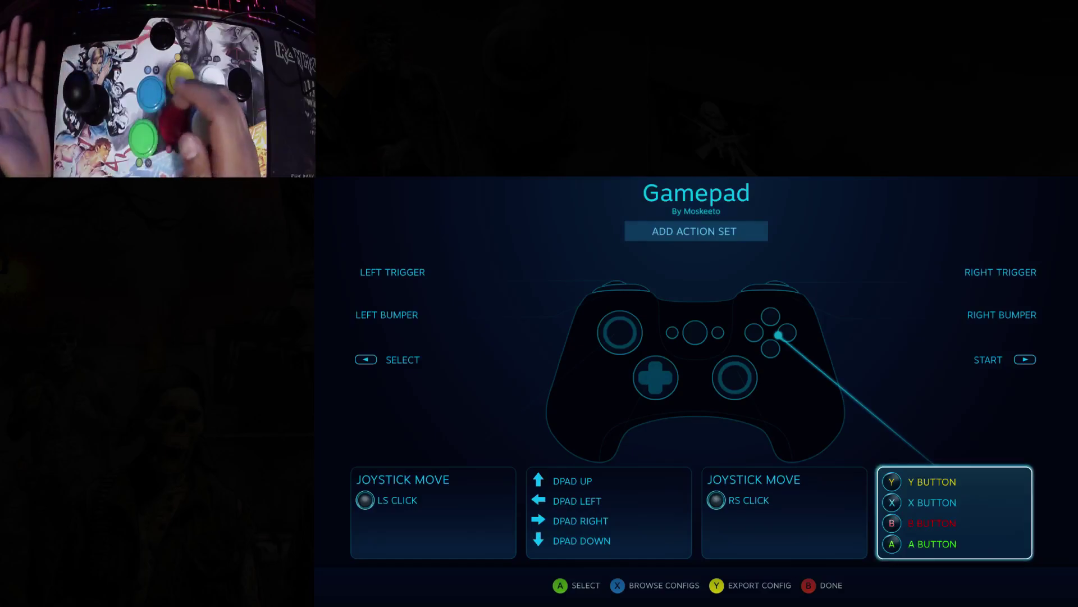
{"action": "key", "text": "Escape"}
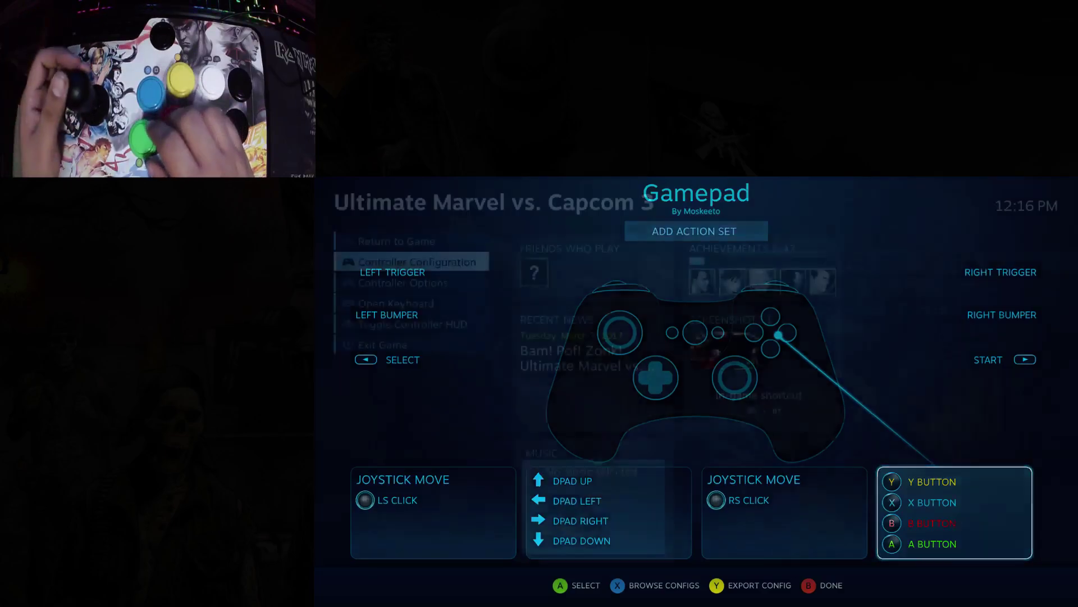
{"action": "key", "text": "Escape"}
Step: Open Offline Mode in the game's main menu and test moving through its mode list
{"action": "key", "text": "Down"}
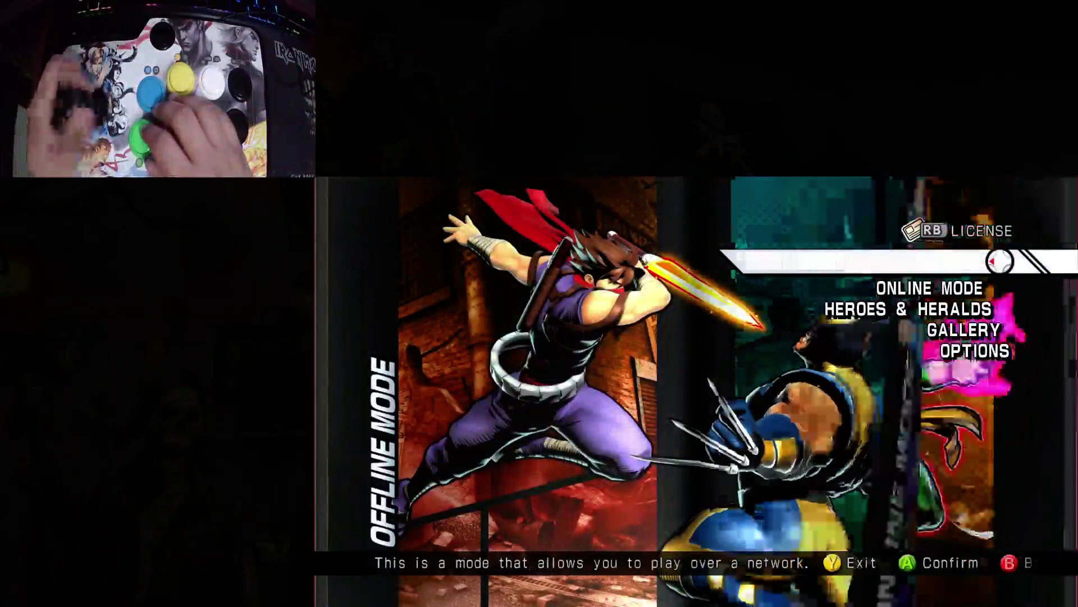
{"action": "key", "text": "Up"}
{"action": "key", "text": "Return"}
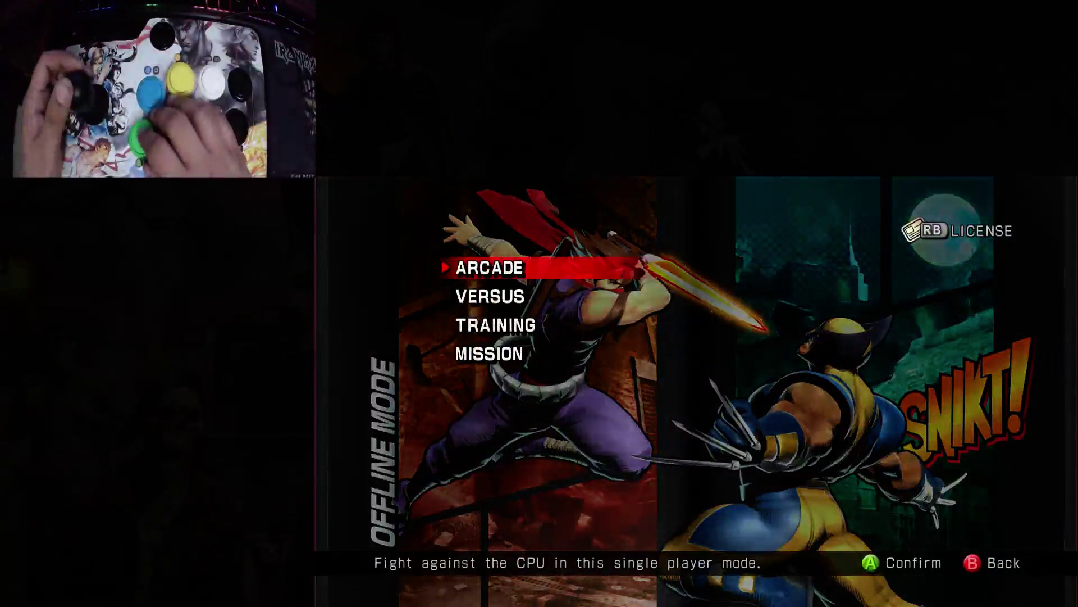
{"action": "key", "text": "Down"}
{"action": "key", "text": "Up"}
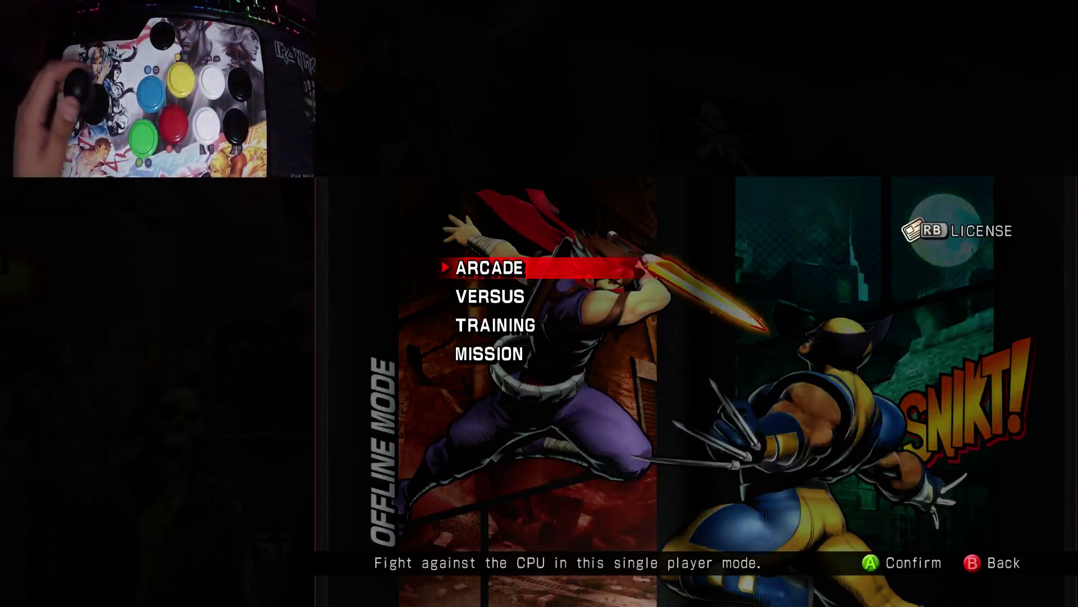